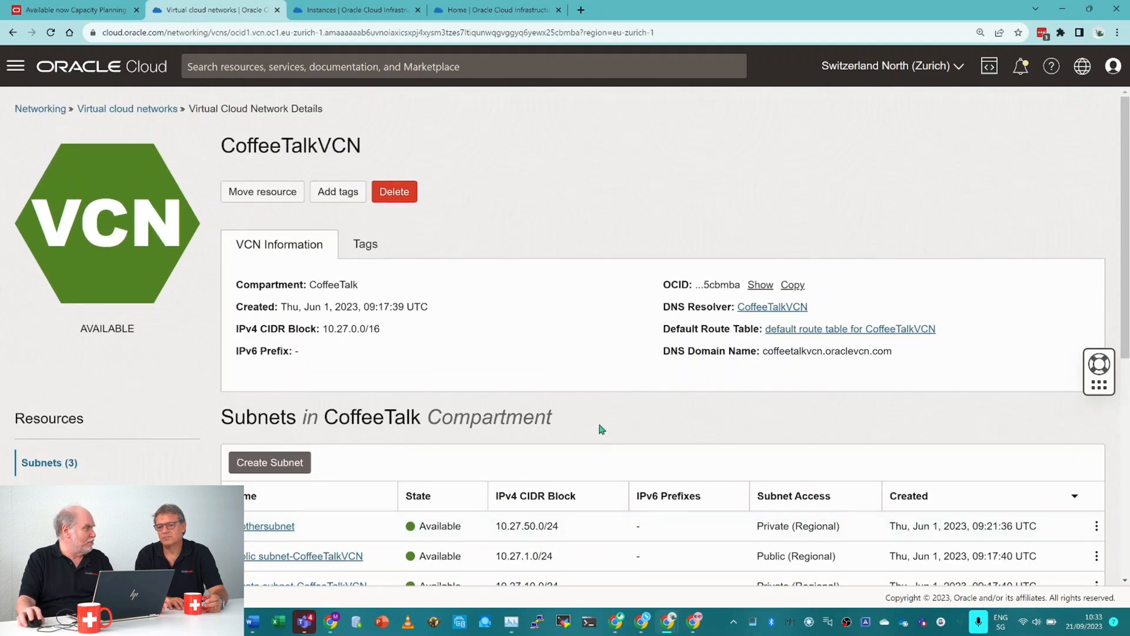
# Start creating a compute instance in the CoffeeTalk compartment and name it CTCOMPUTE.
pyautogui.click(330, 10)
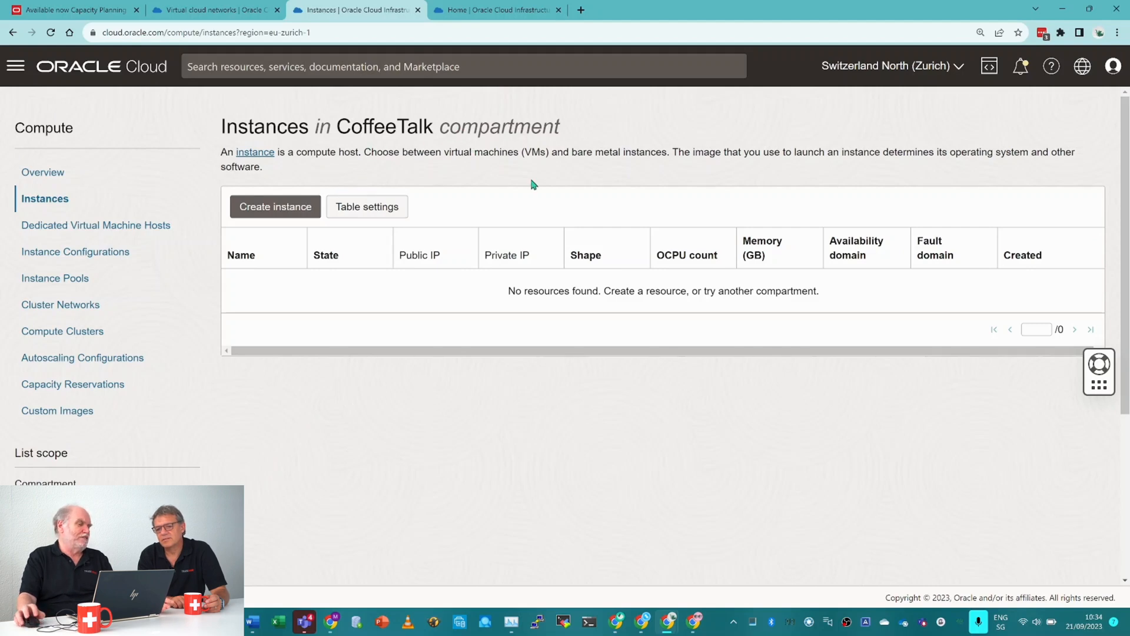
pyautogui.click(281, 206)
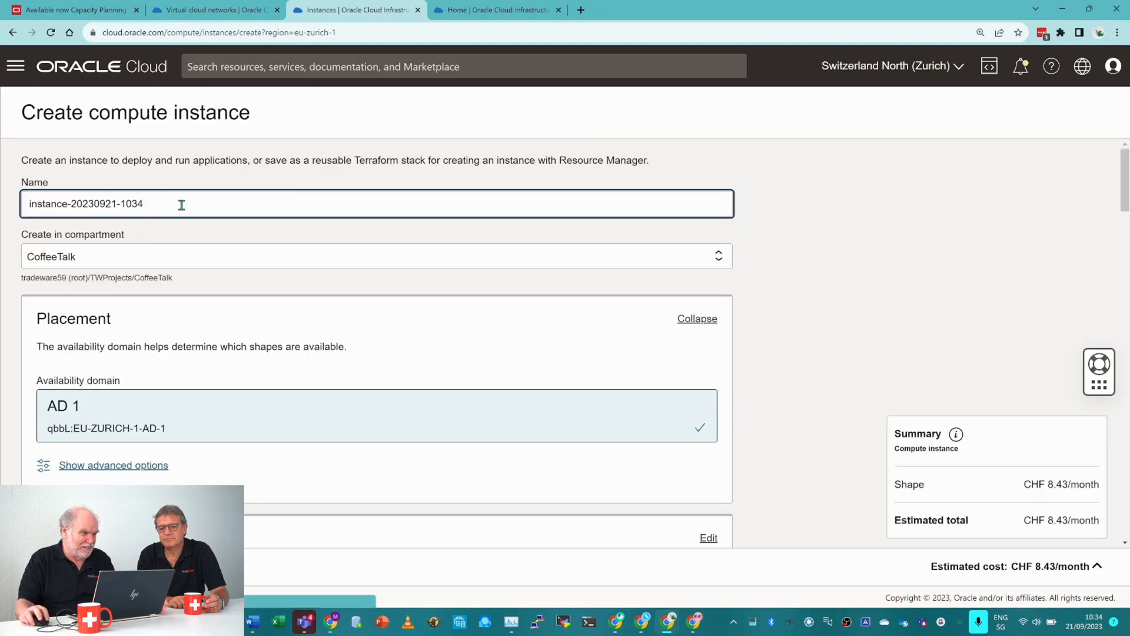
pyautogui.moveTo(181, 203); pyautogui.dragTo(3, 204)
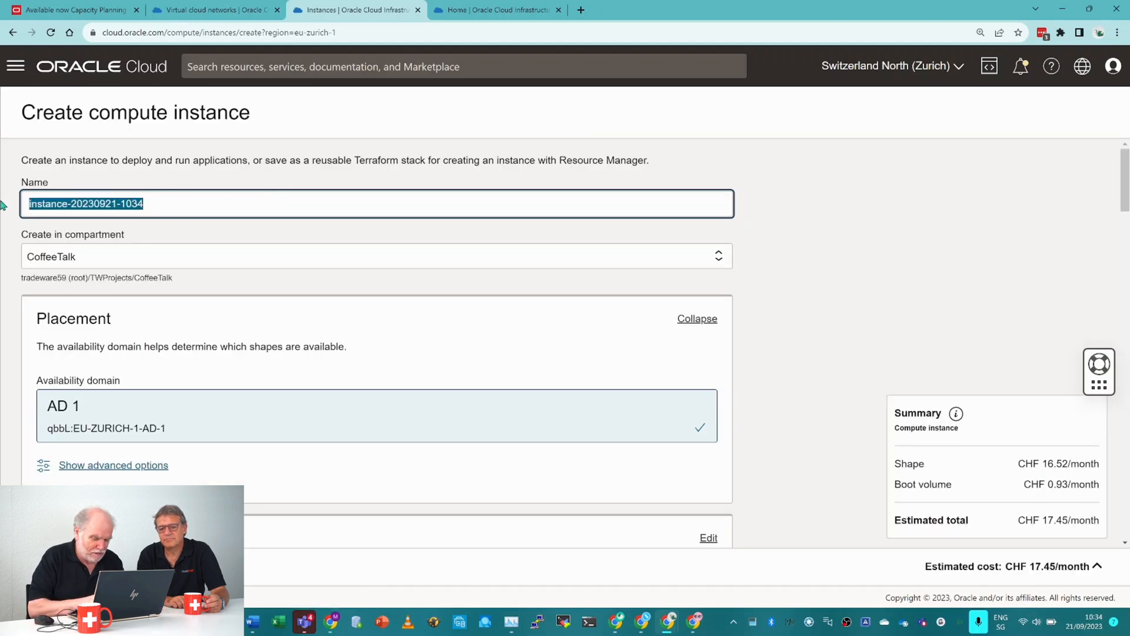
pyautogui.write('CTCOMPUTE')
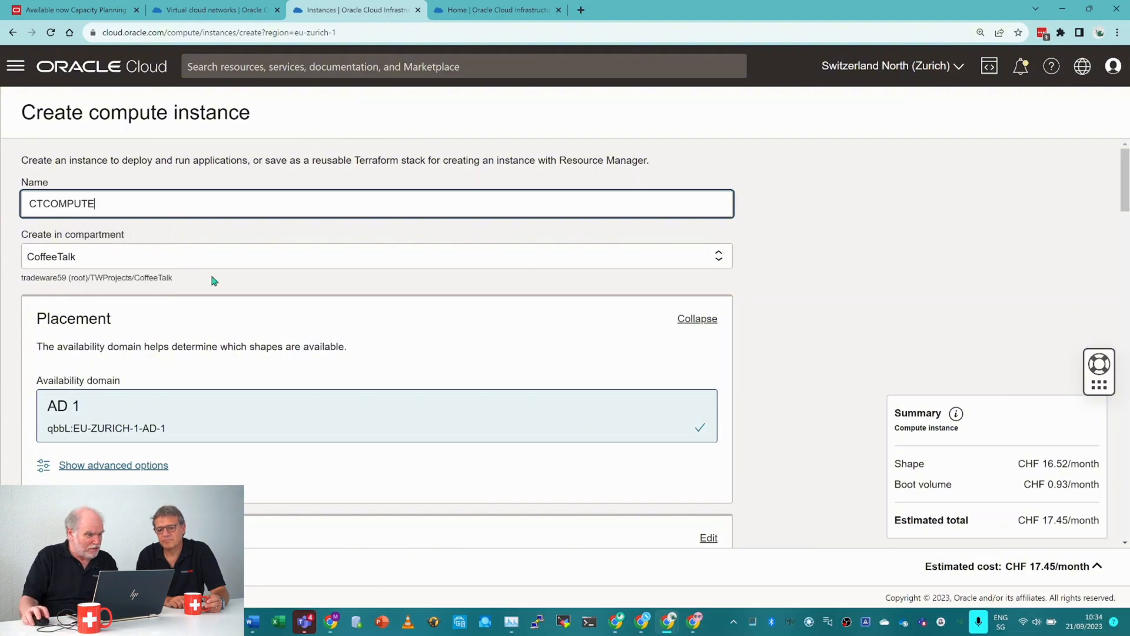
# Look through the operating system images offered for the instance and close the selection without changing the image.
pyautogui.scroll(-2, 271, 290)
pyautogui.scroll(-1, 290, 285)
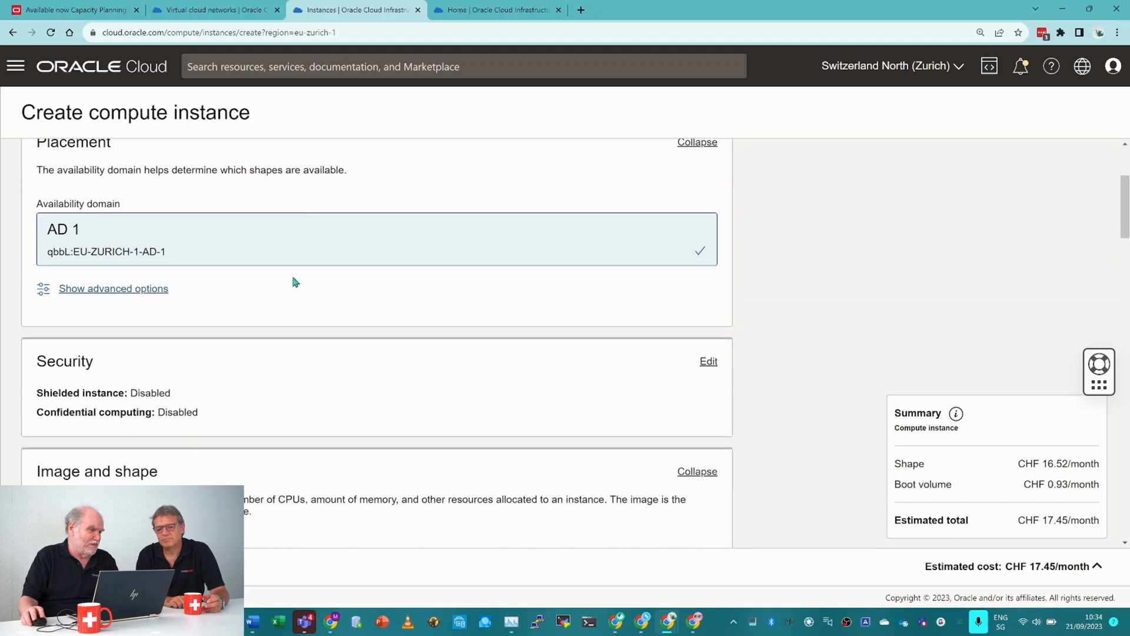
pyautogui.scroll(-1, 319, 254)
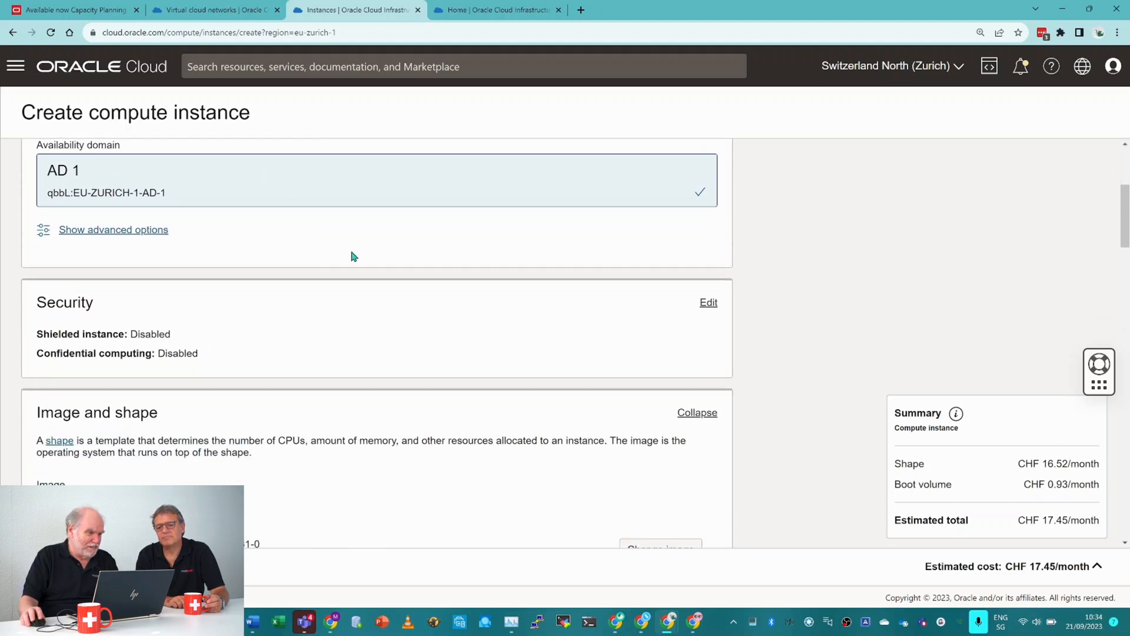
pyautogui.scroll(-3, 352, 255)
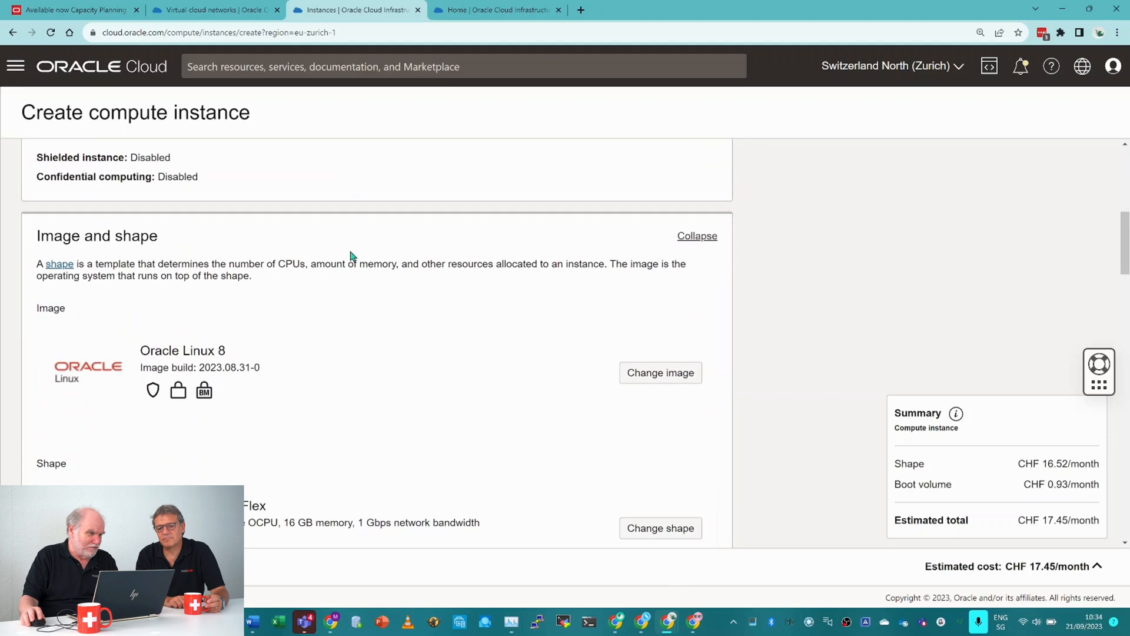
pyautogui.scroll(-1, 352, 256)
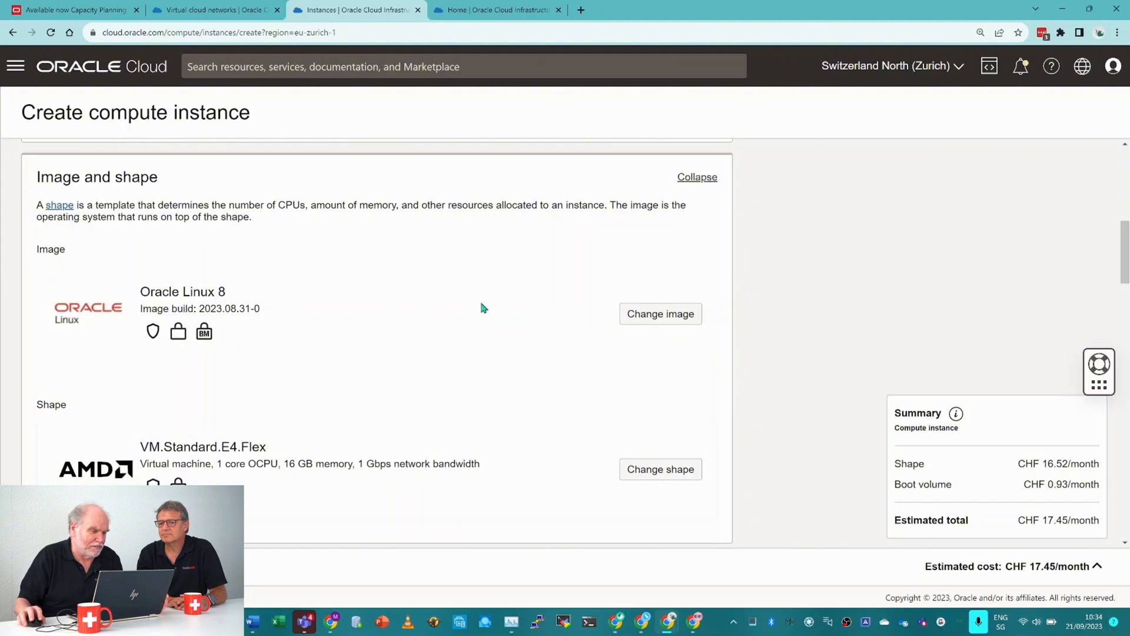
pyautogui.click(658, 316)
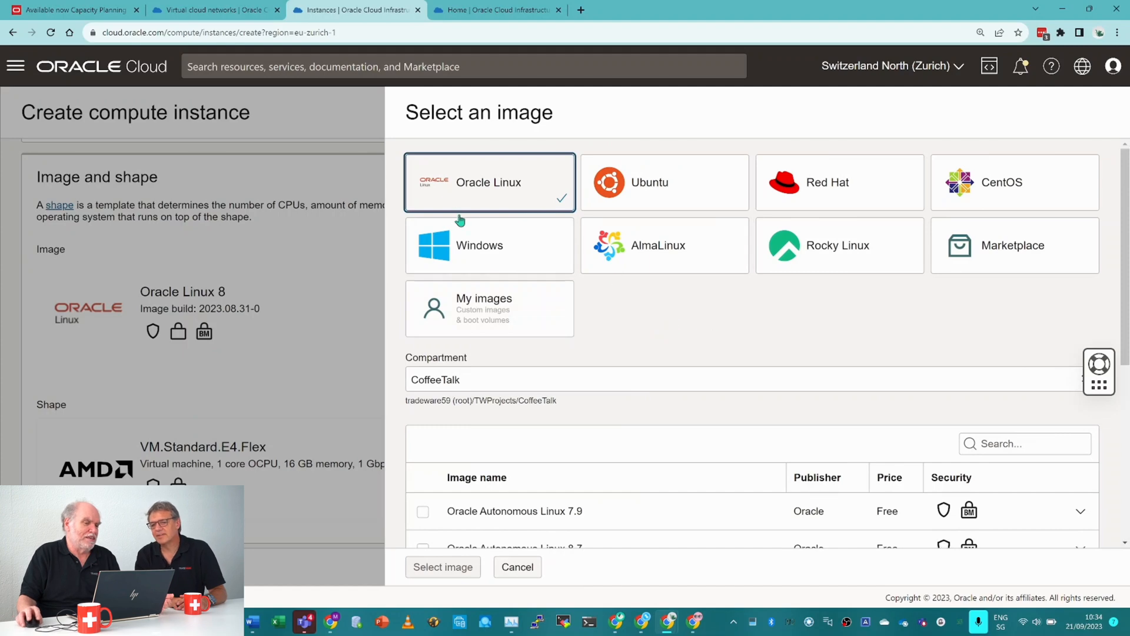
pyautogui.click(517, 567)
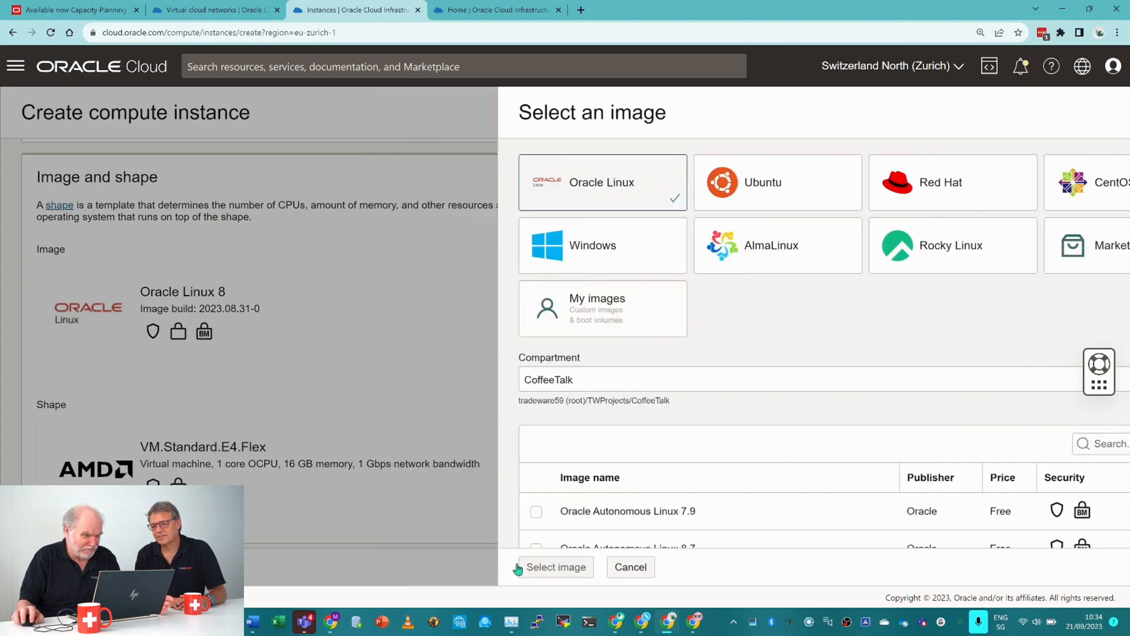
# Open the instance's shape selection and set the VM.Standard.E4.Flex shape to 7 OCPUs.
pyautogui.scroll(-1, 303, 362)
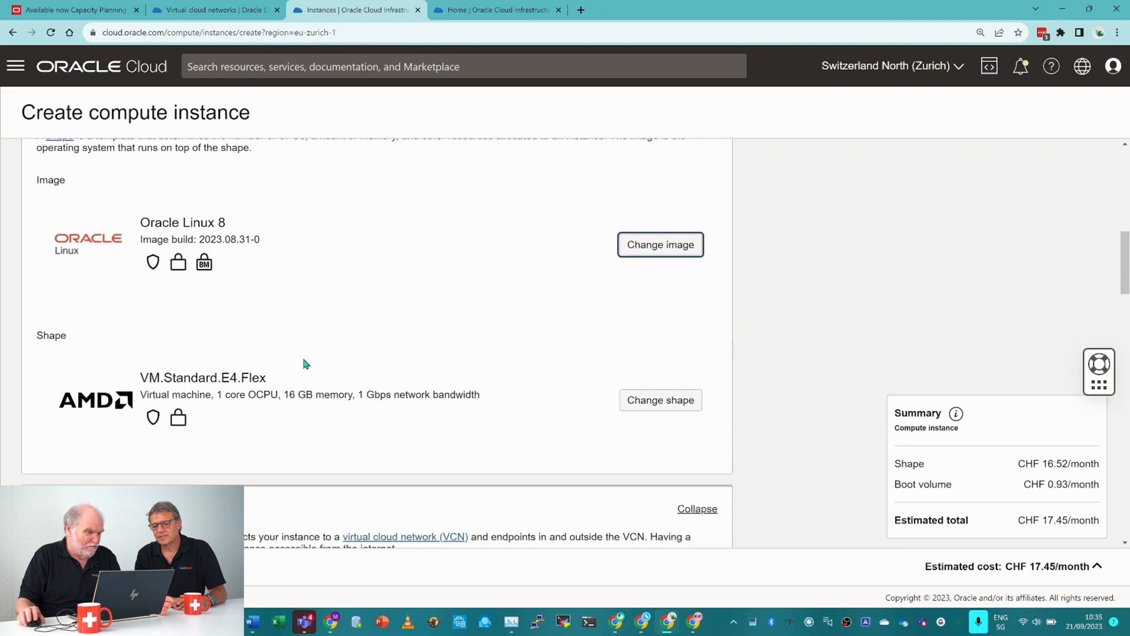
pyautogui.scroll(-1, 303, 362)
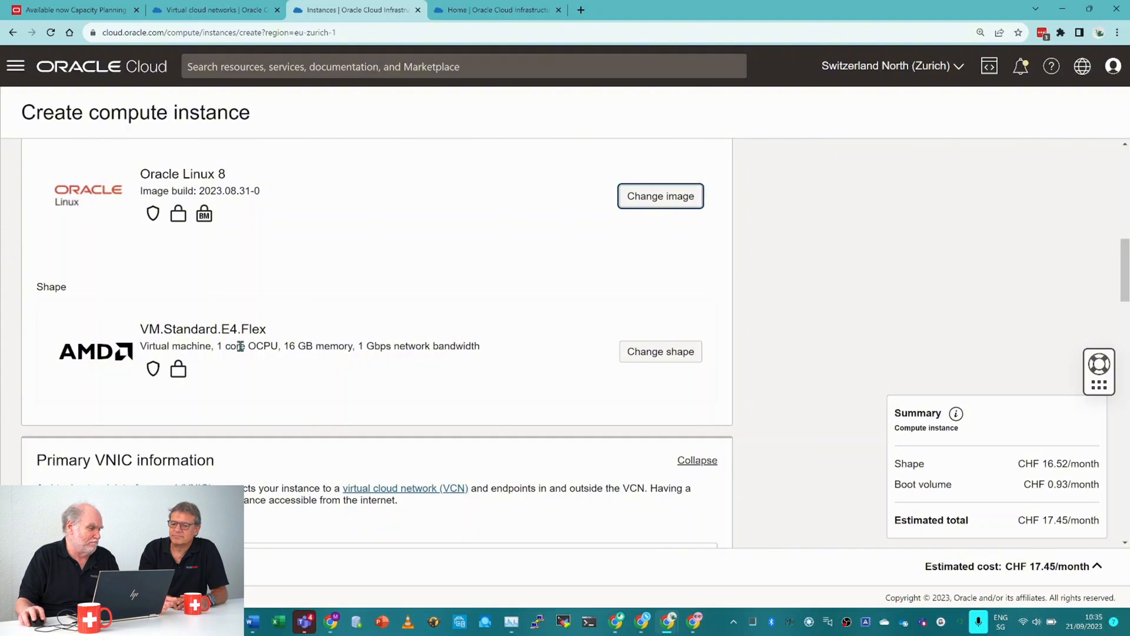
pyautogui.click(653, 362)
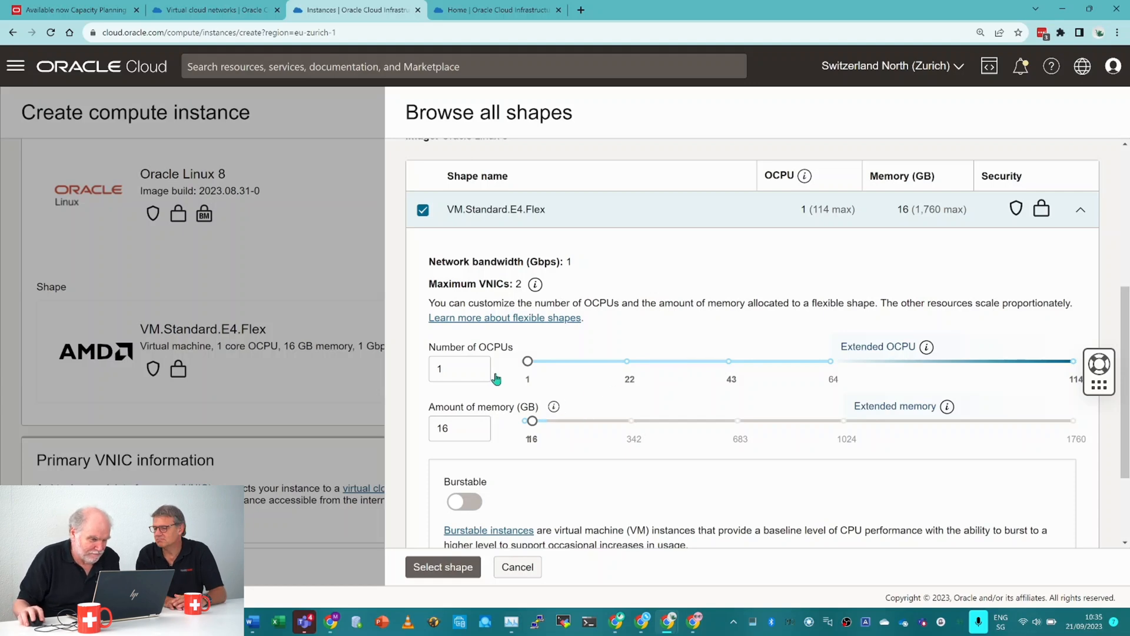
pyautogui.click(477, 366)
pyautogui.click(478, 366)
pyautogui.click(478, 366)
pyautogui.click(477, 367)
pyautogui.click(477, 366)
pyautogui.click(478, 366)
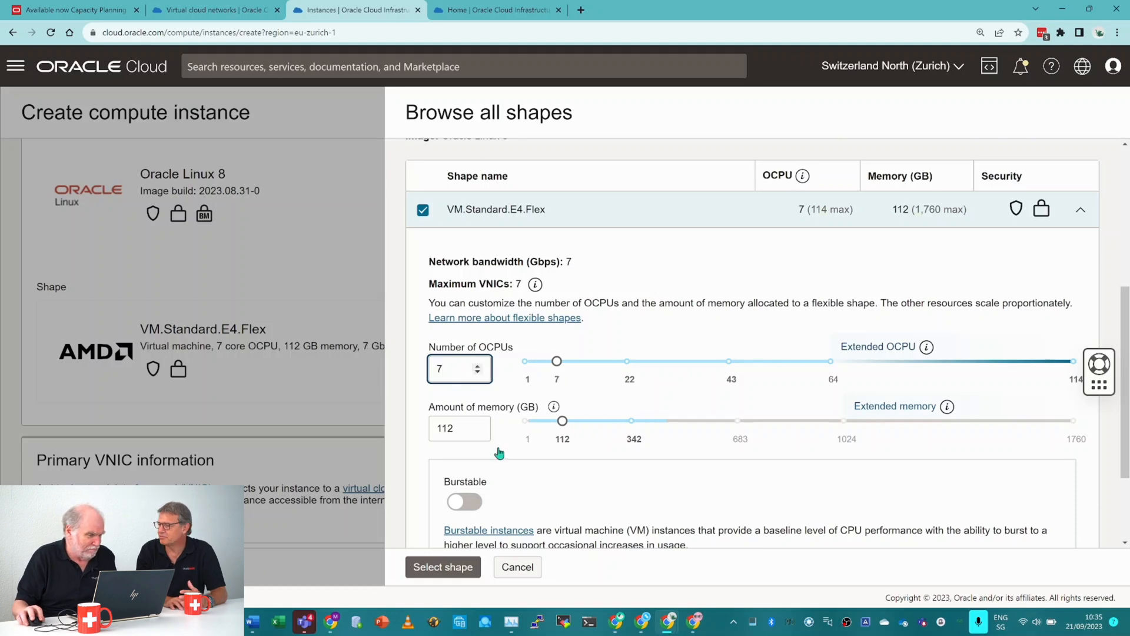
# Set the shape's amount of memory to 53 GB and apply the shape to the instance.
pyautogui.moveTo(460, 427); pyautogui.dragTo(372, 424)
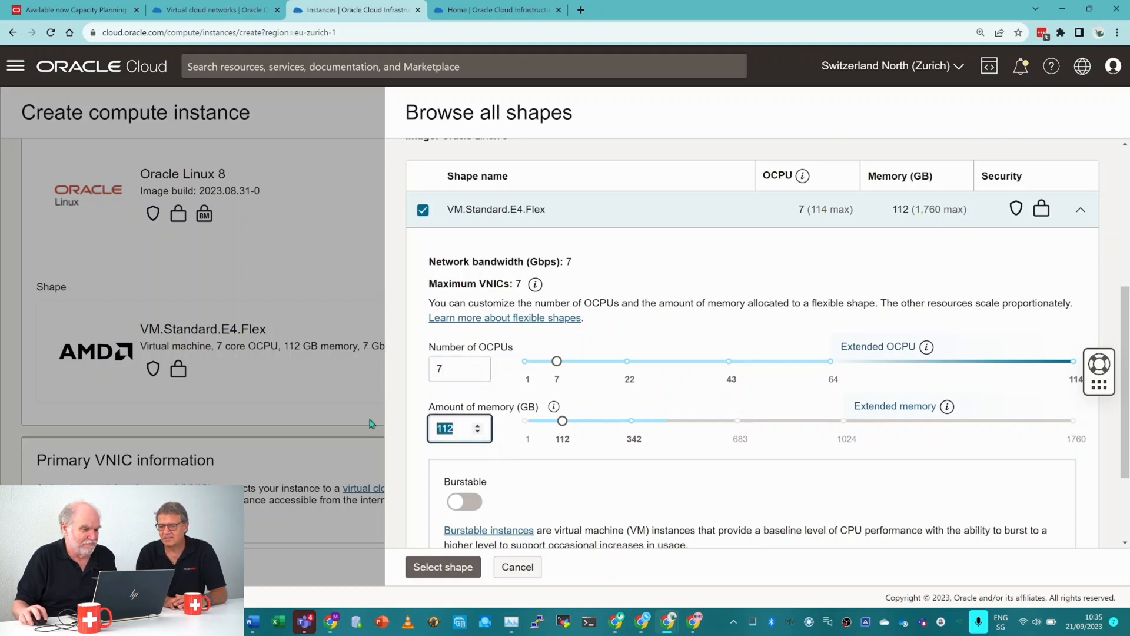
pyautogui.write('53')
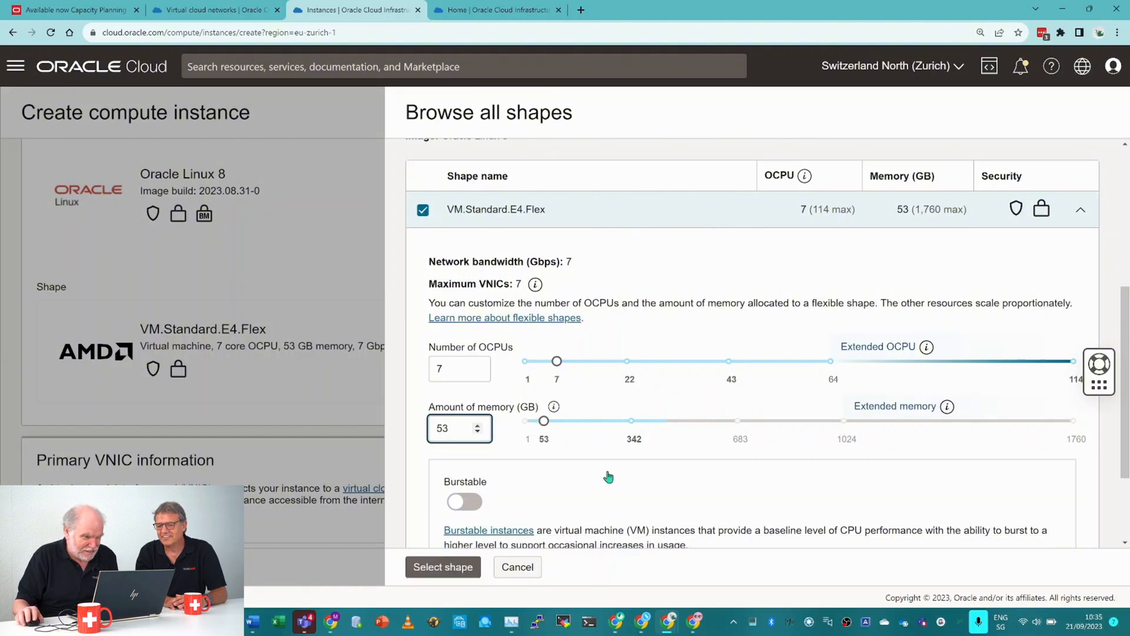
pyautogui.scroll(-2, 609, 477)
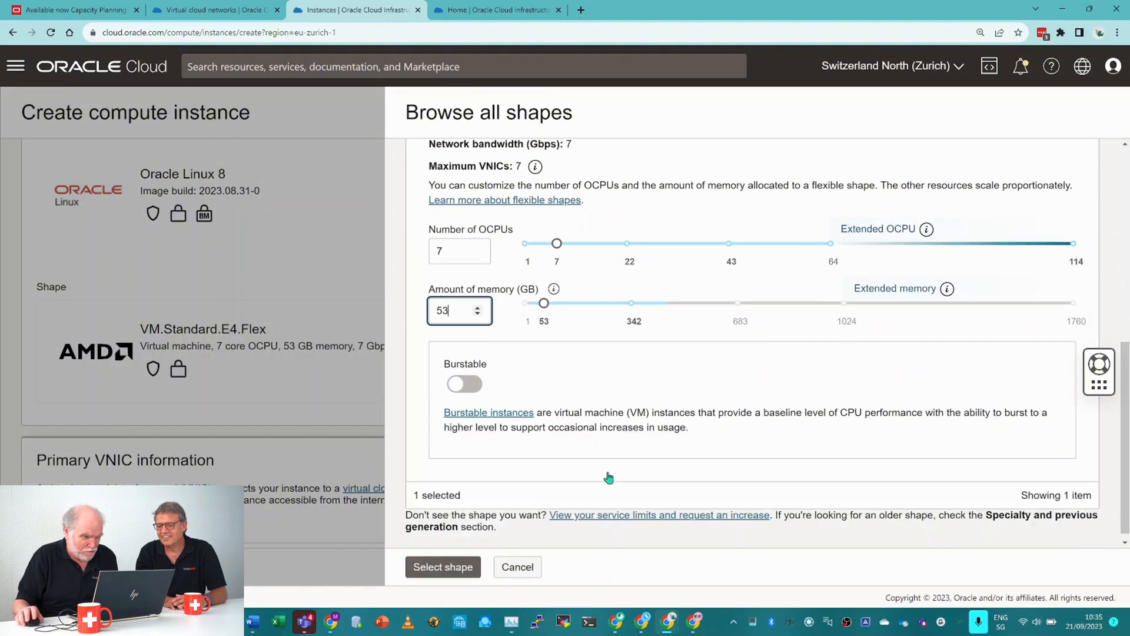
pyautogui.click(443, 568)
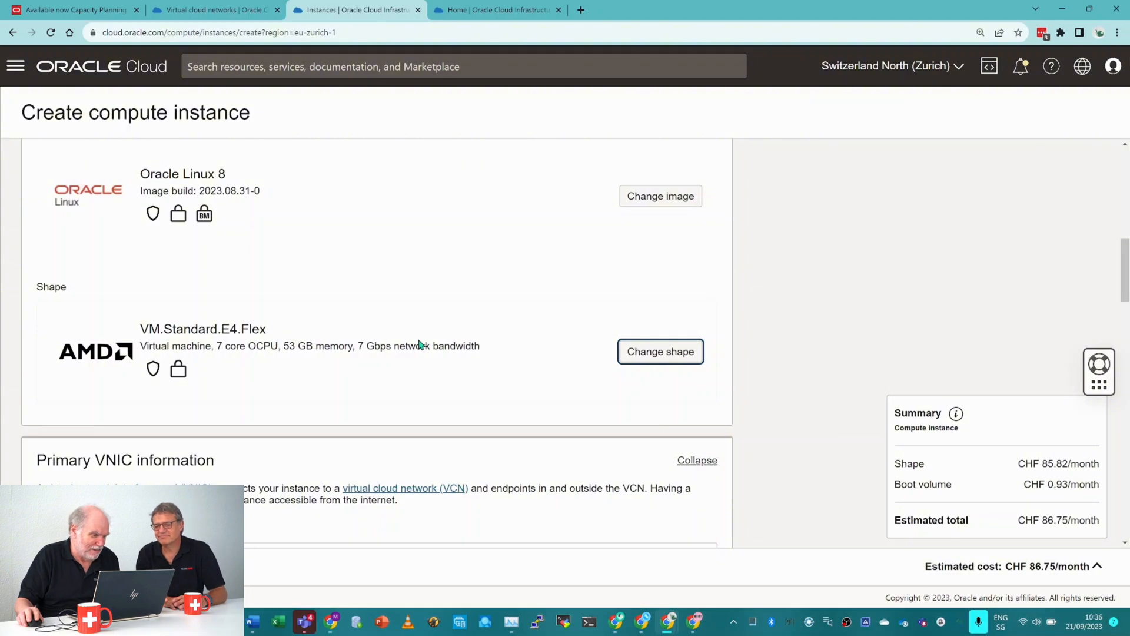
# Choose public subnet-CoffeeTalkVCN (regional) as the existing subnet for the primary VNIC.
pyautogui.scroll(-5, 419, 344)
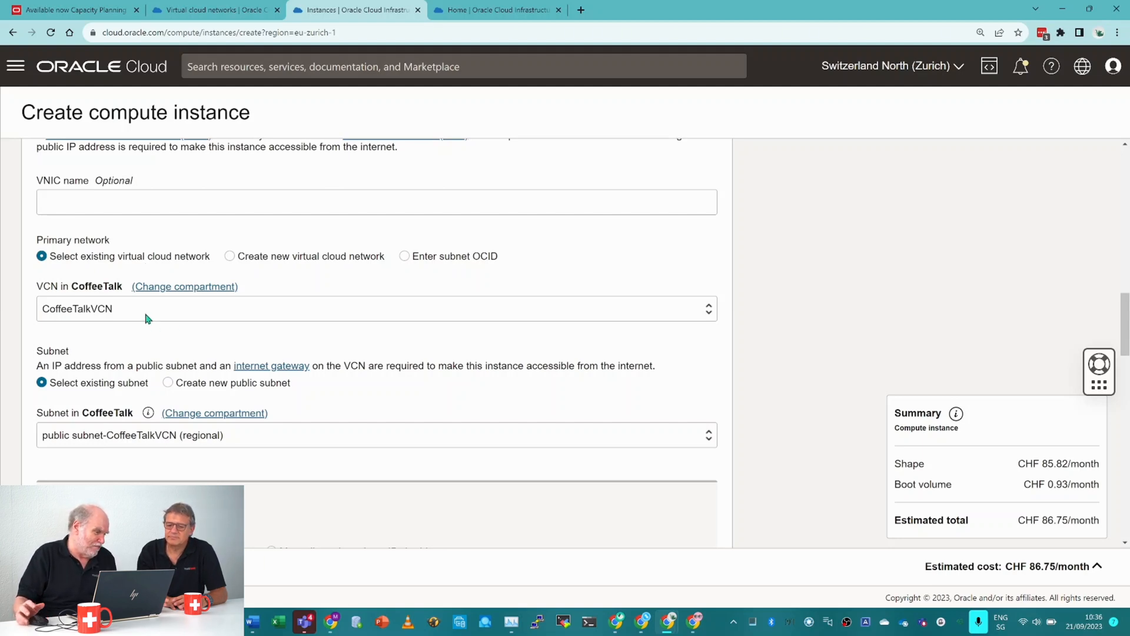
pyautogui.scroll(-2, 150, 321)
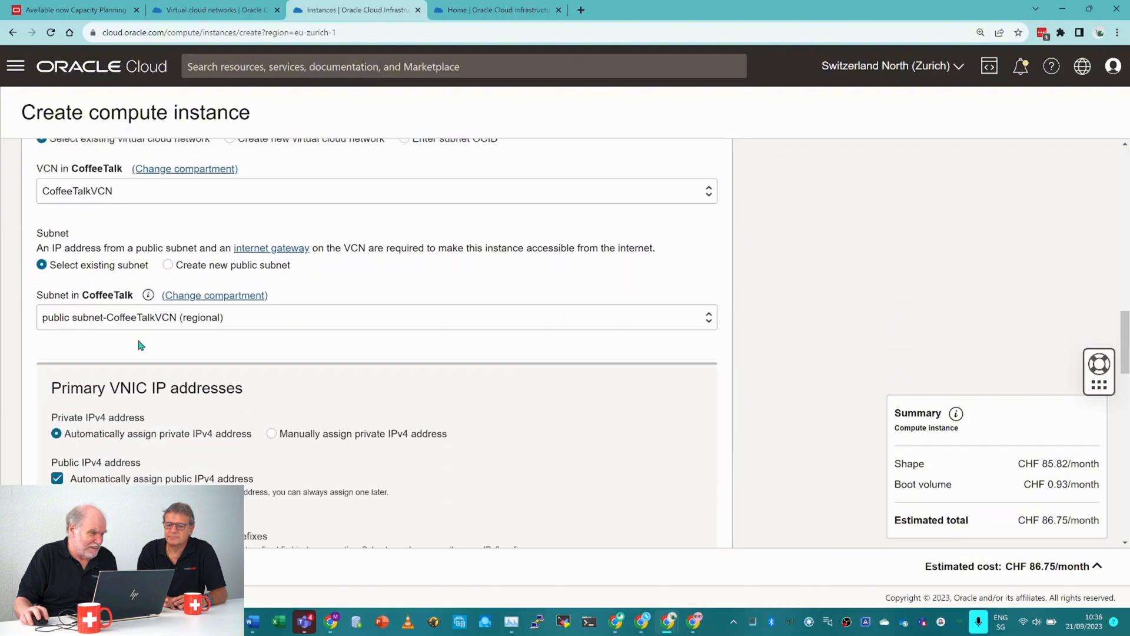
pyautogui.click(133, 325)
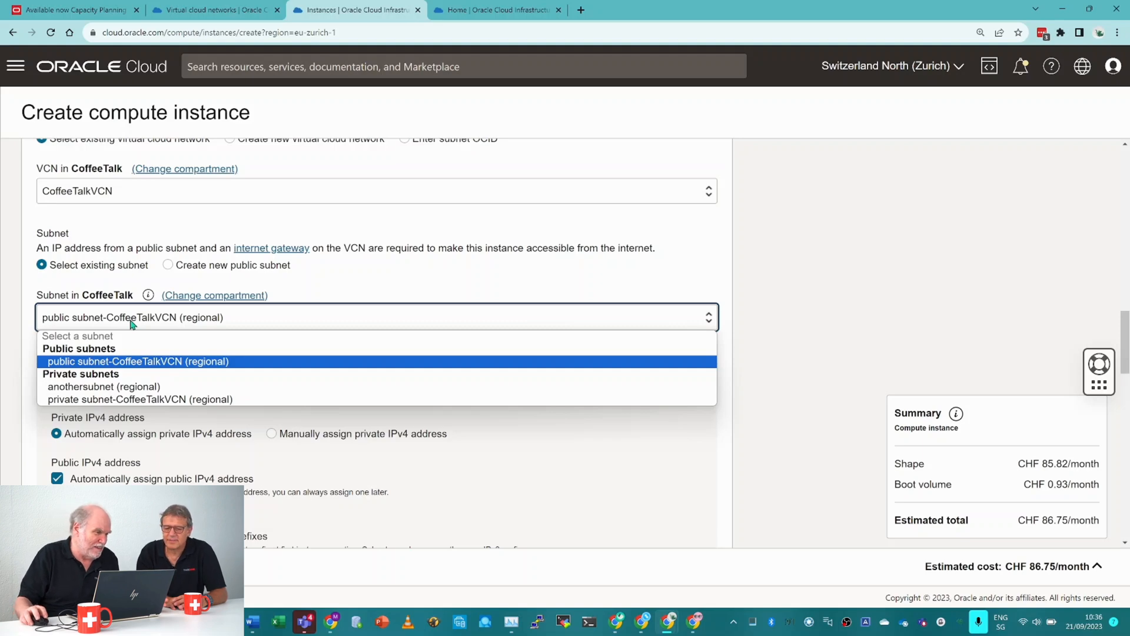
pyautogui.click(141, 363)
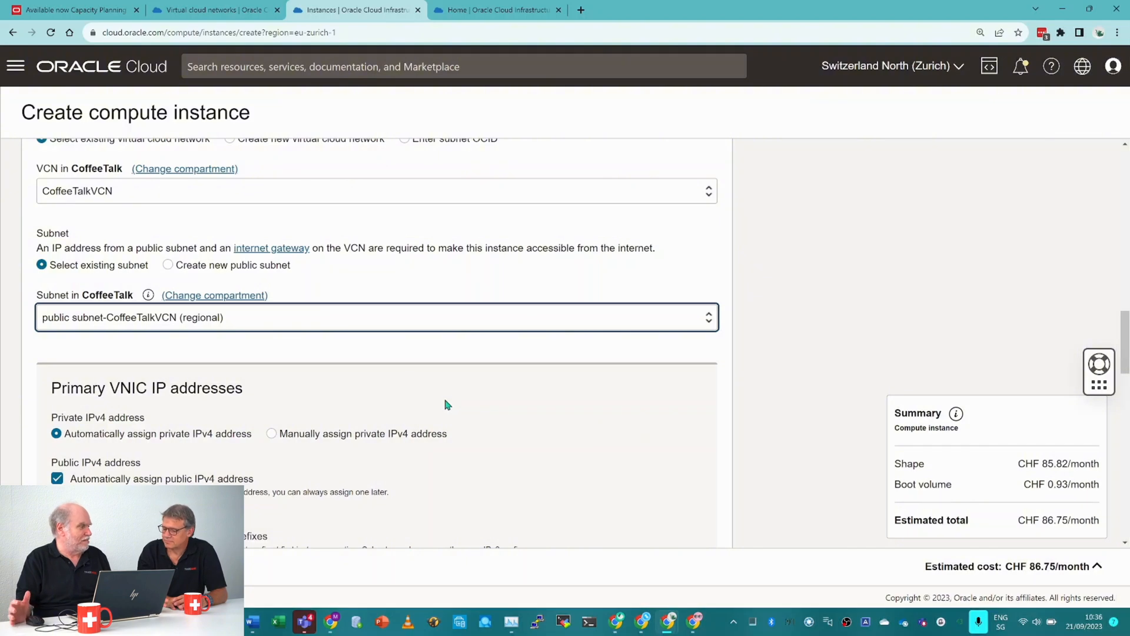
# Choose to upload public key files for SSH access and add mad-key-2022-01-18.key.pub.
pyautogui.scroll(-1, 453, 393)
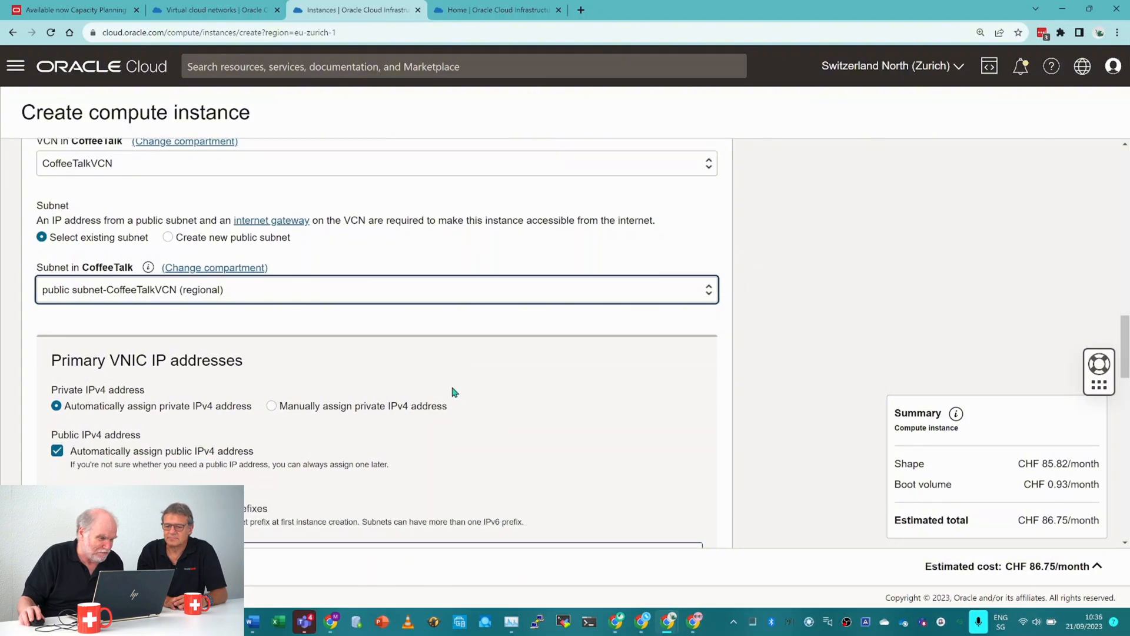
pyautogui.scroll(-1, 453, 392)
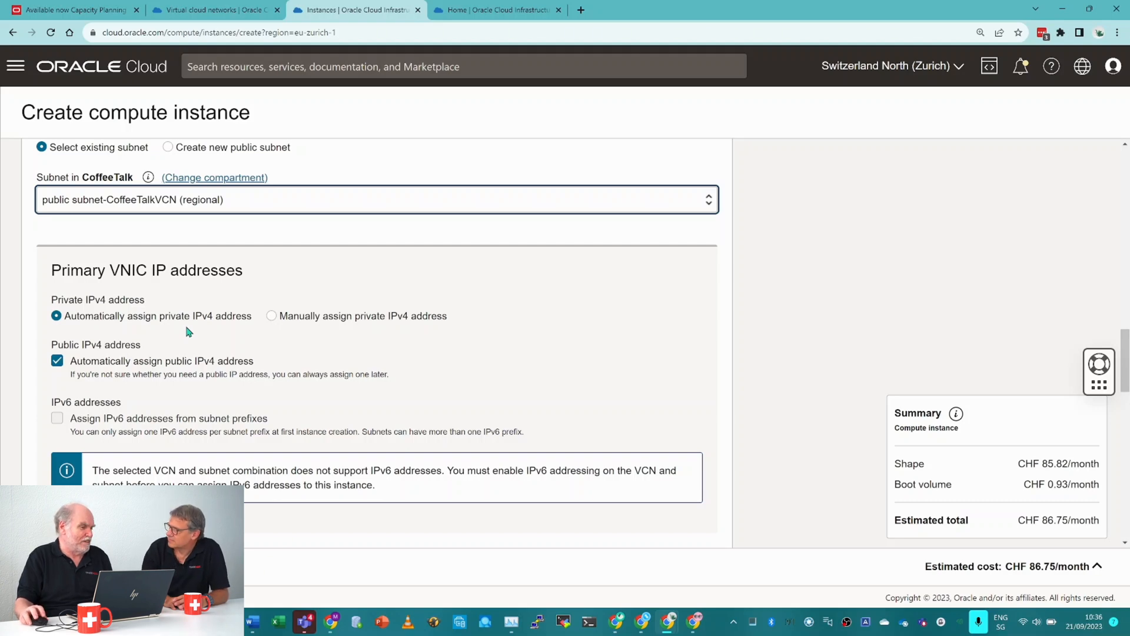
pyautogui.scroll(-1, 196, 328)
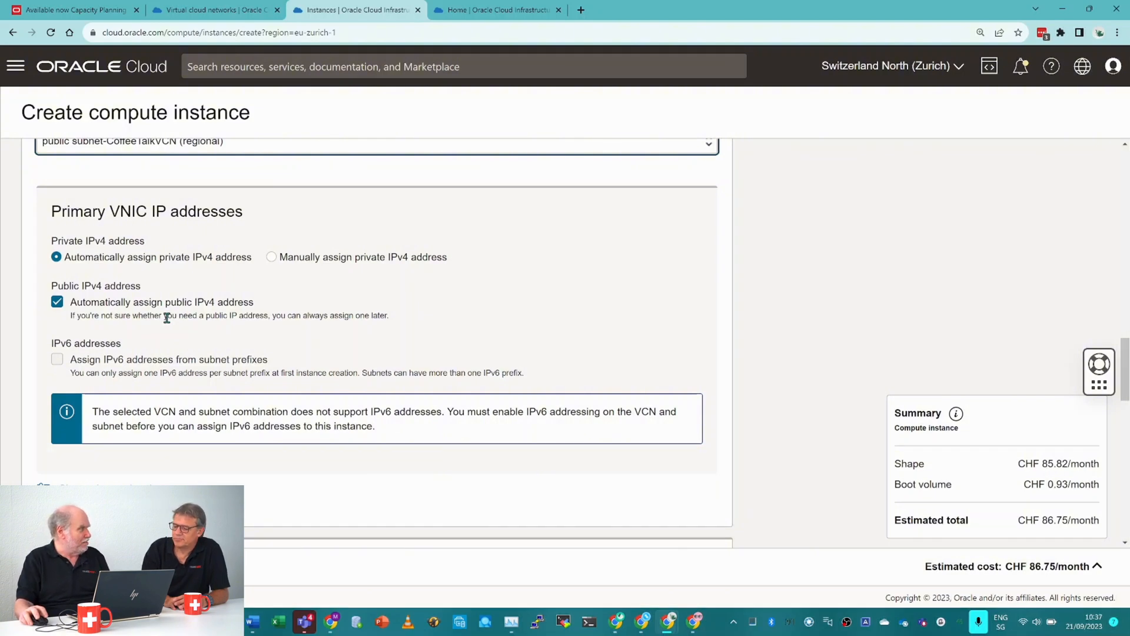
pyautogui.scroll(-2, 180, 327)
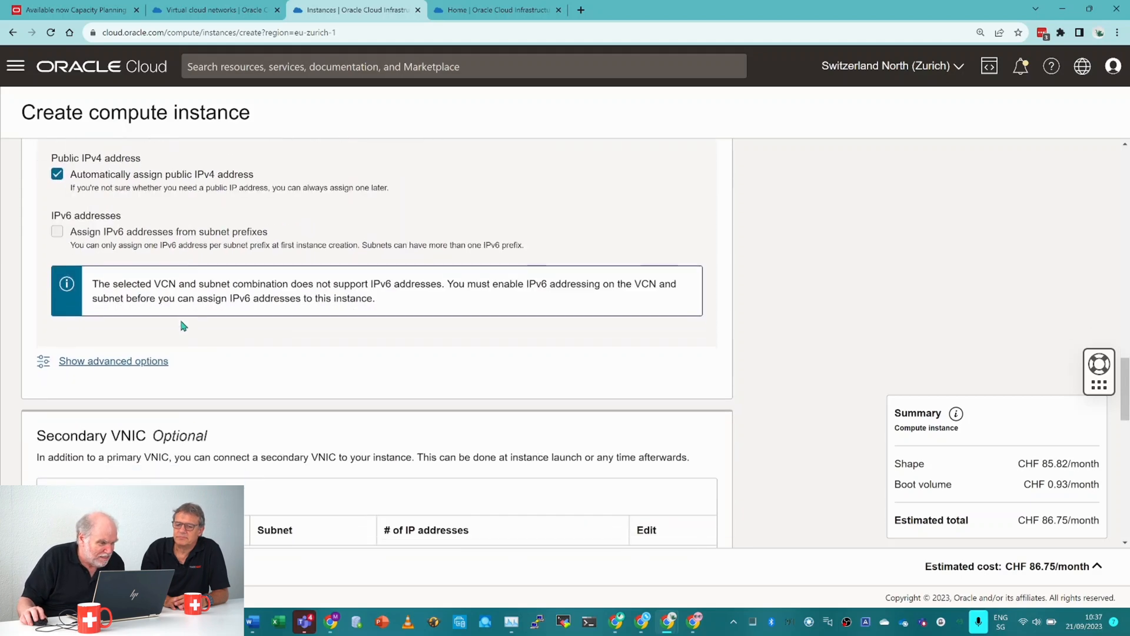
pyautogui.scroll(-3, 183, 326)
pyautogui.scroll(-5, 183, 327)
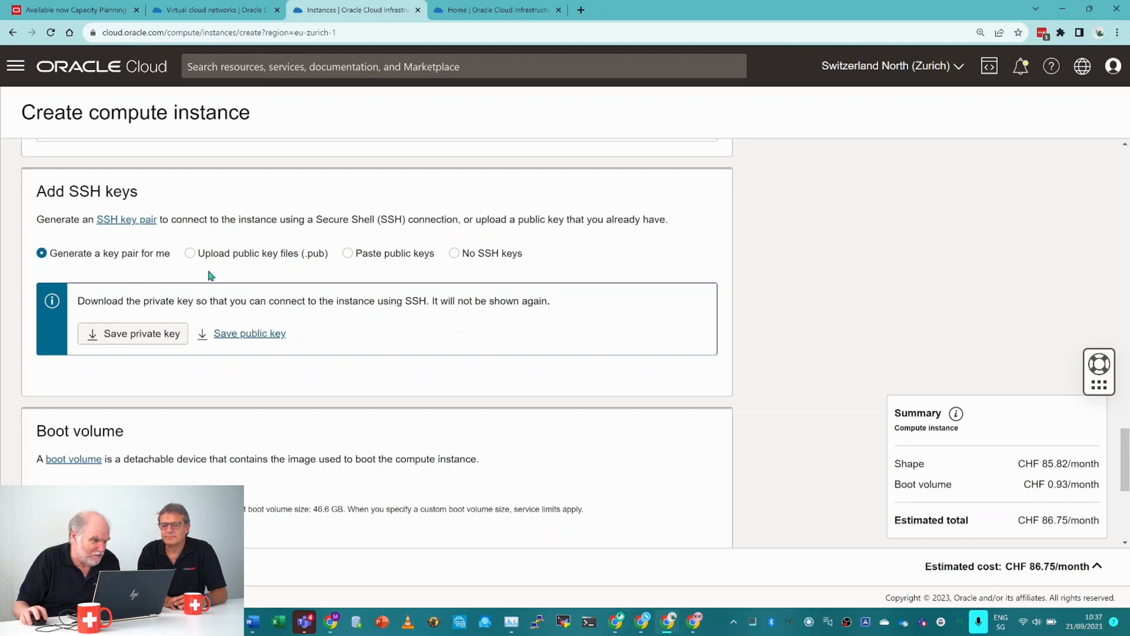
pyautogui.click(190, 253)
pyautogui.click(433, 317)
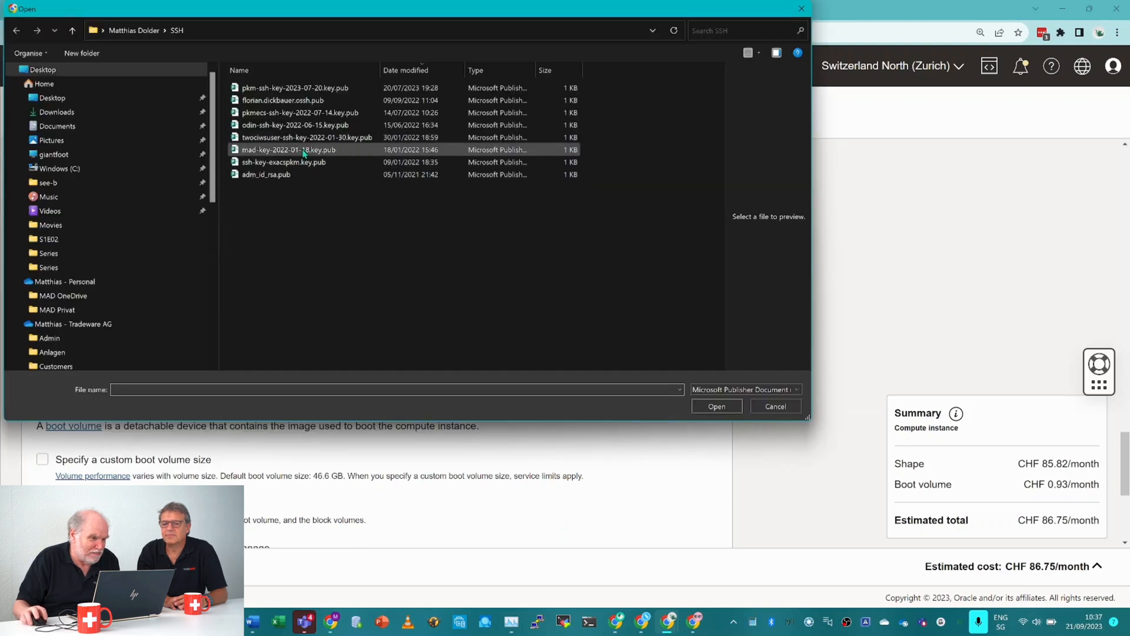
pyautogui.click(297, 150)
pyautogui.click(716, 406)
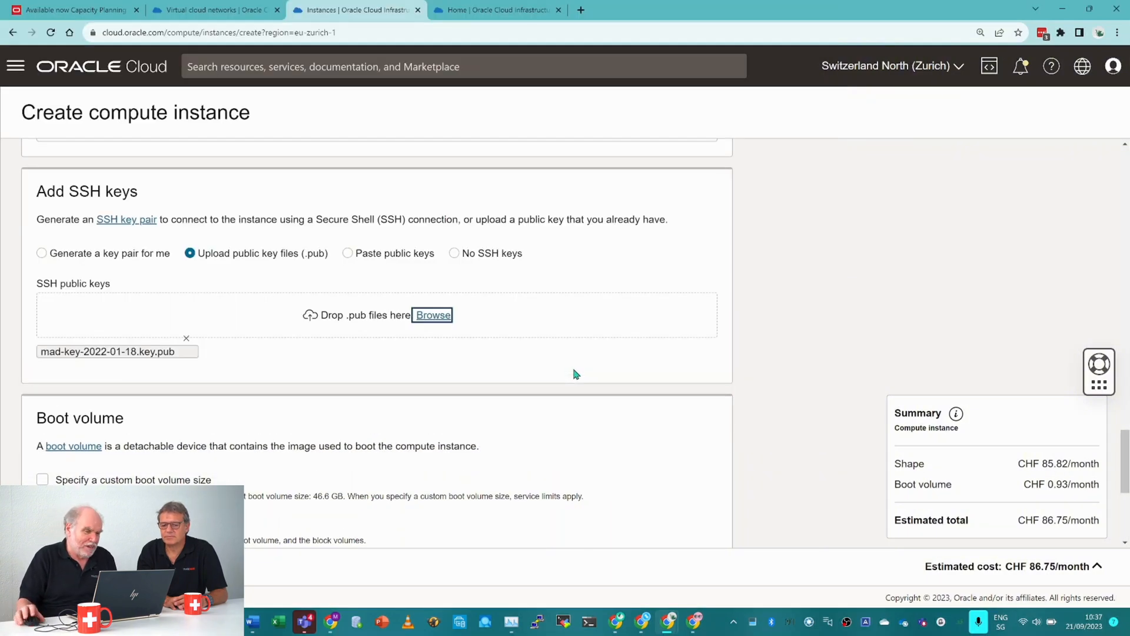
# Enable in-transit encryption for the instance's boot volume.
pyautogui.scroll(-3, 595, 343)
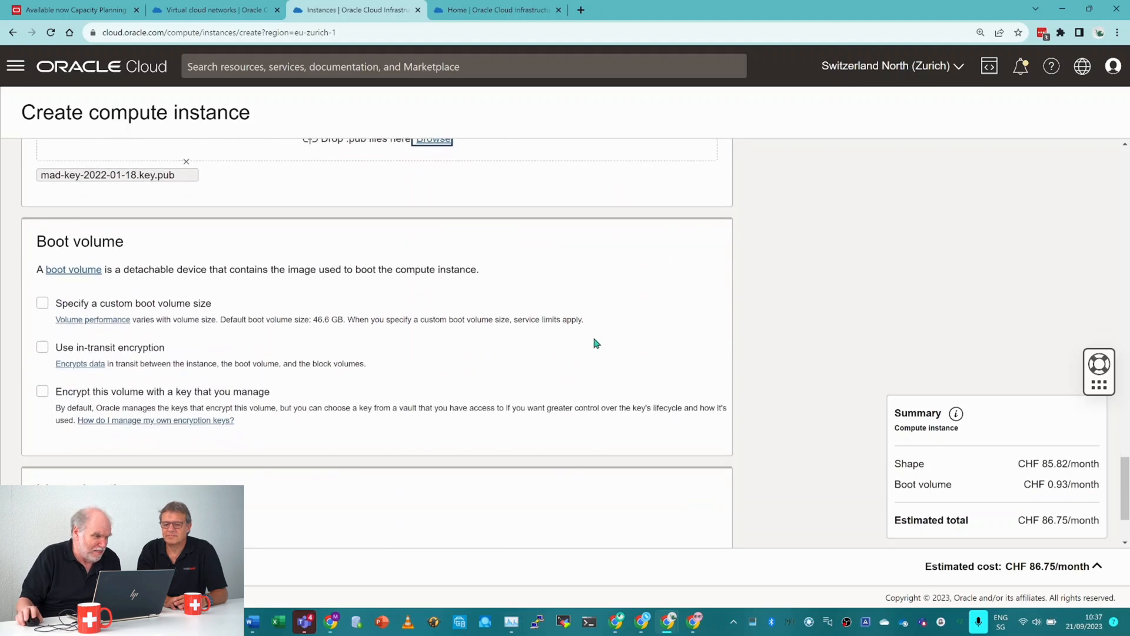
pyautogui.scroll(-1, 596, 344)
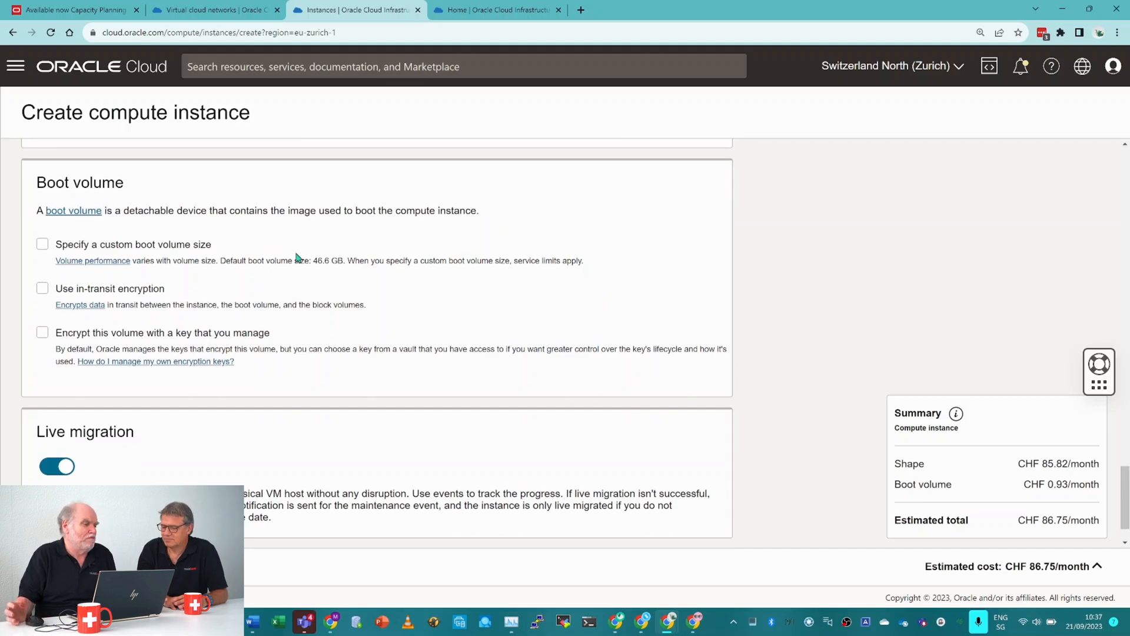
pyautogui.click(42, 288)
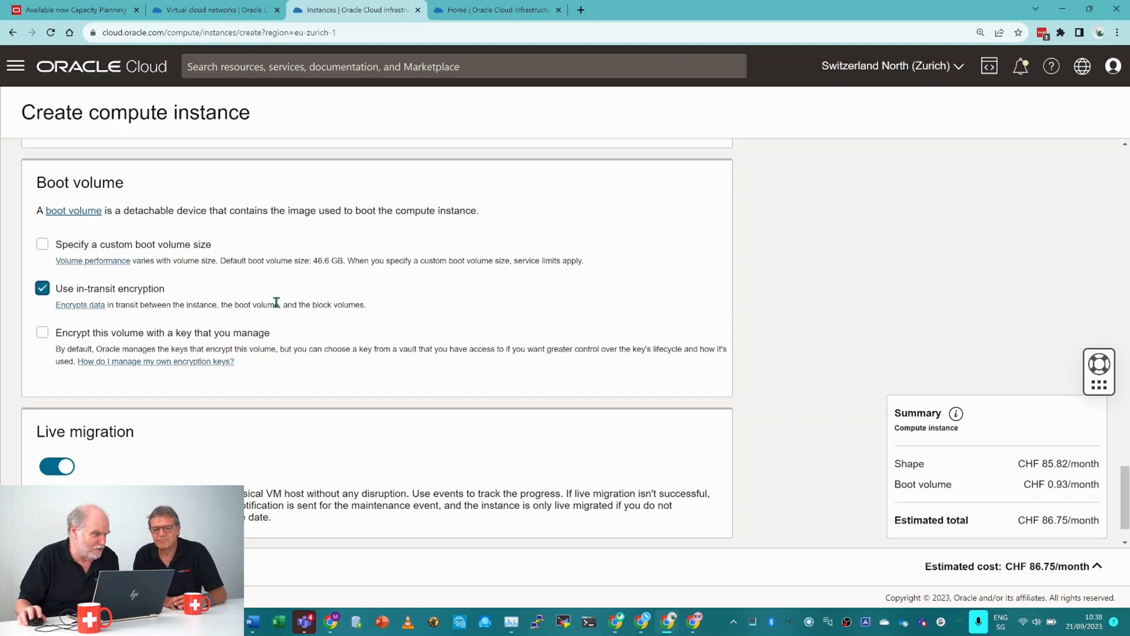
# Expand the advanced options below the live migration setting and examine the management settings.
pyautogui.scroll(-1, 324, 315)
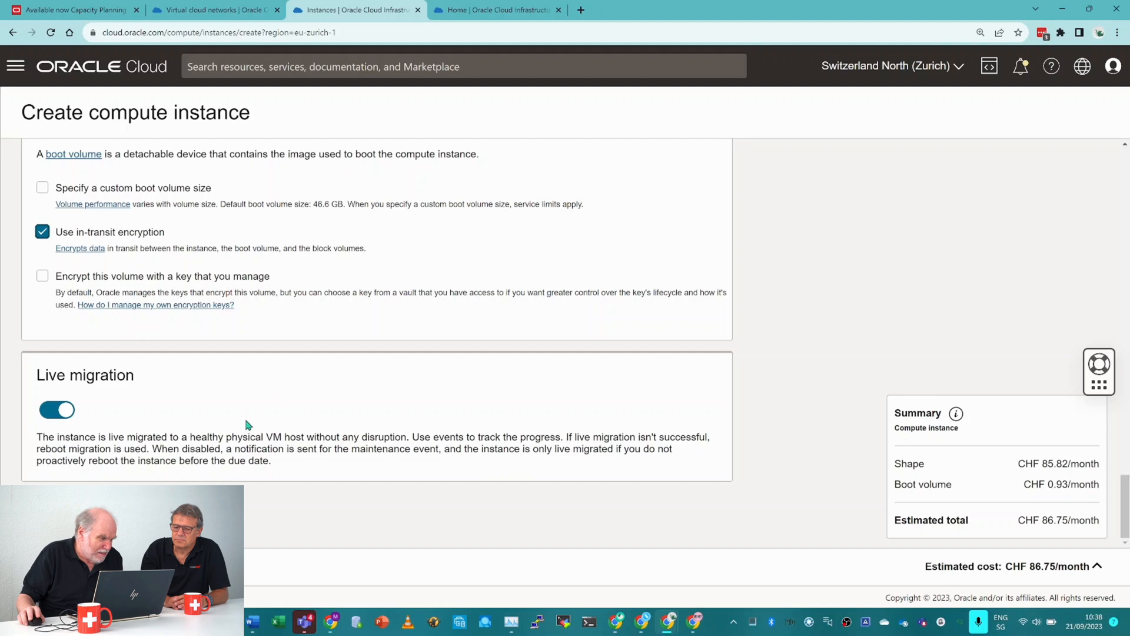
pyautogui.scroll(-1, 285, 405)
pyautogui.scroll(-6, 285, 400)
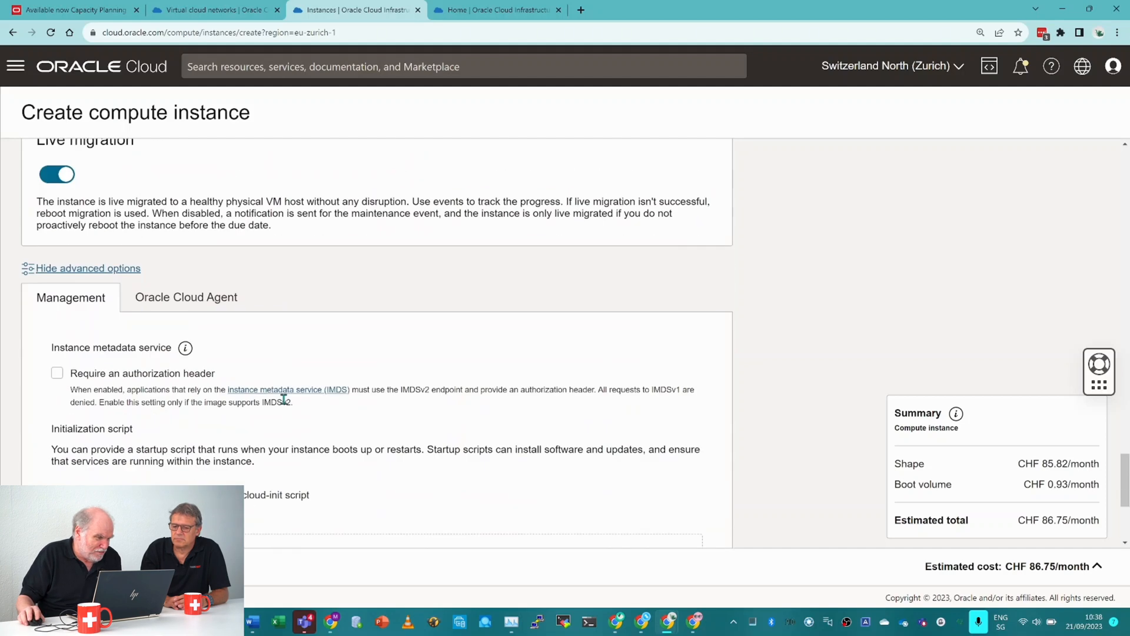
pyautogui.scroll(2, 232, 377)
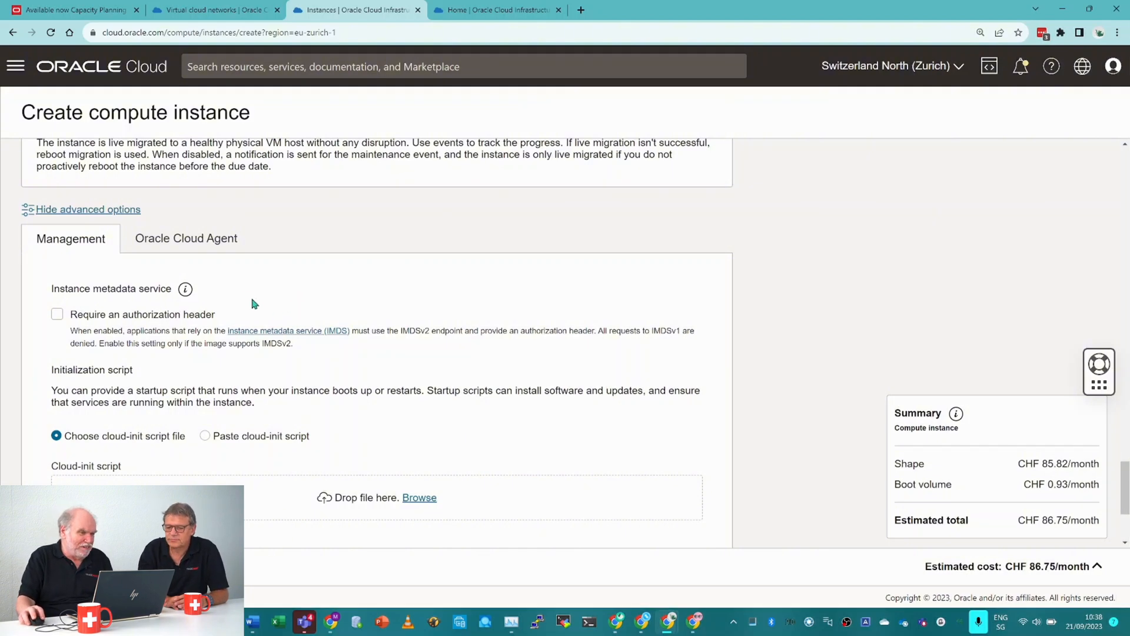
# Check the Oracle Cloud Agent plugin selection, keep it as is, and create the CTCOMPUTE instance.
pyautogui.click(194, 242)
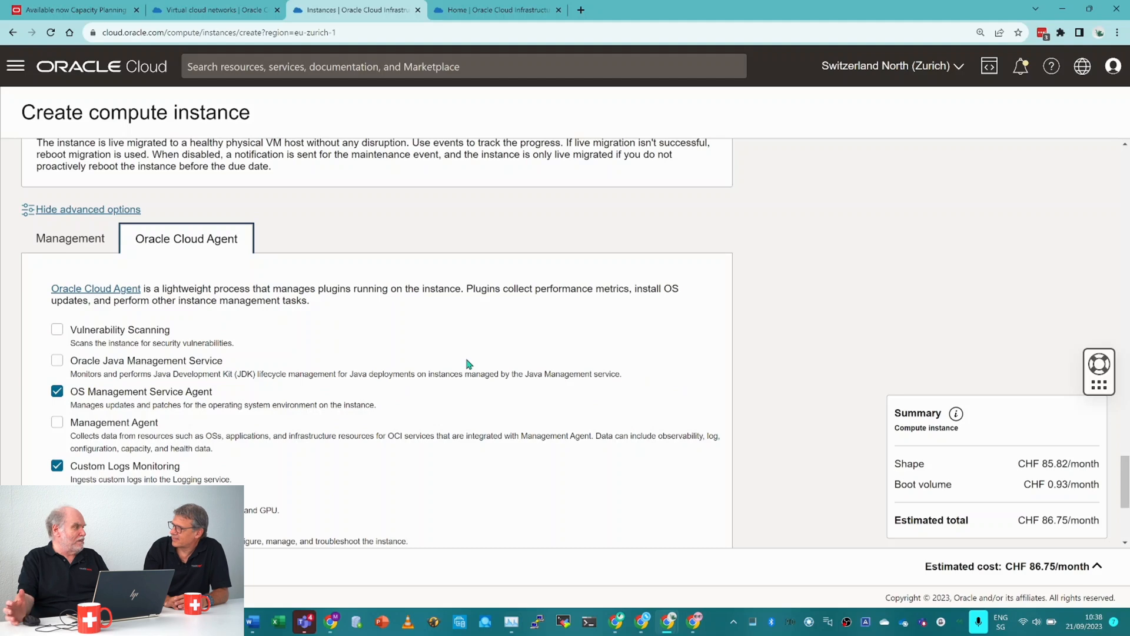
pyautogui.scroll(-4, 468, 362)
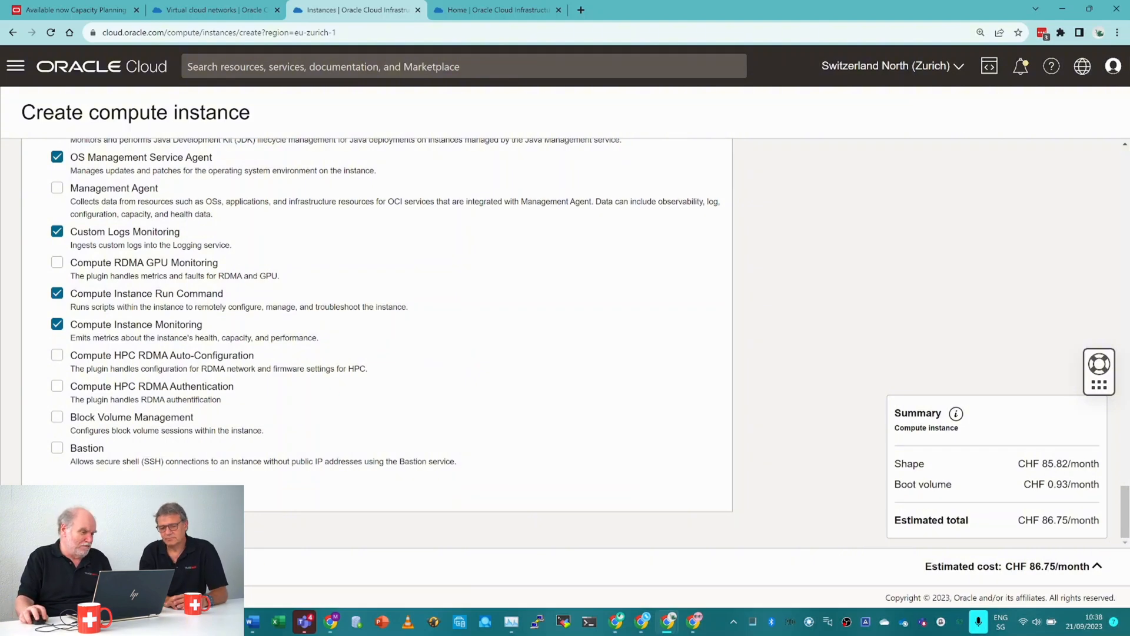
pyautogui.click(44, 566)
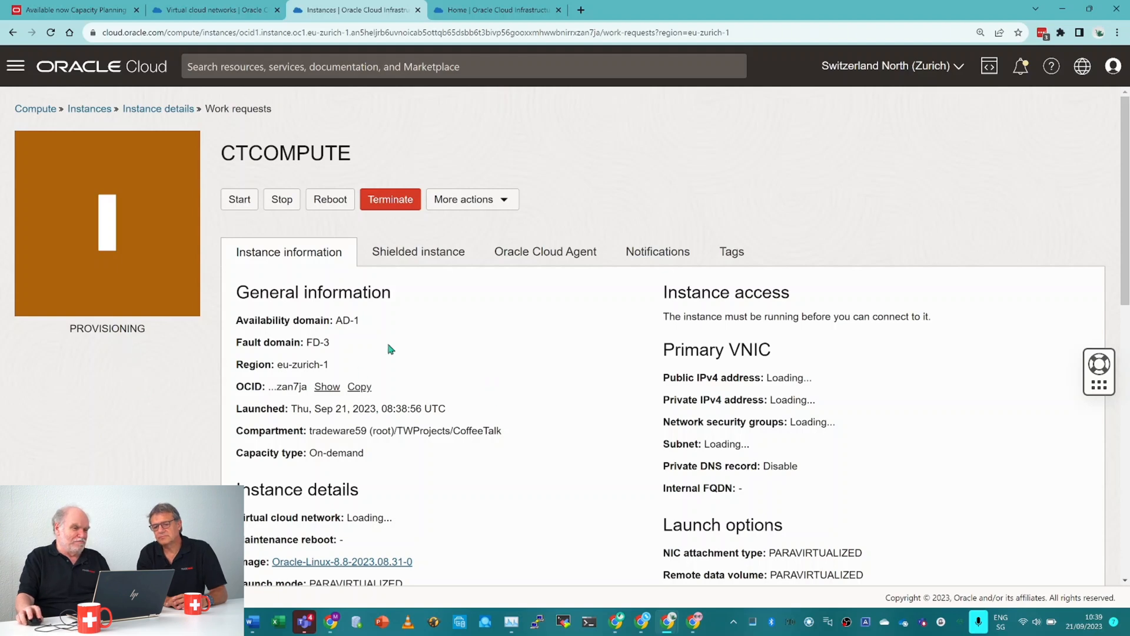
# Examine the new instance's general information, primary VNIC and launch options while it is being provisioned.
pyautogui.scroll(-5, 480, 302)
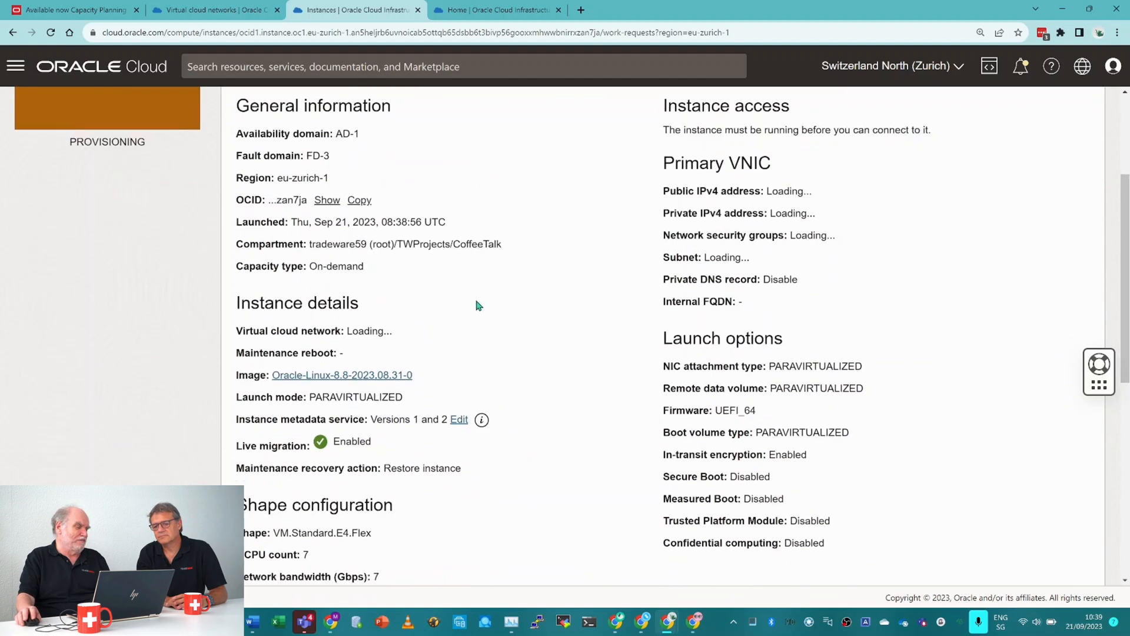
pyautogui.scroll(4, 478, 304)
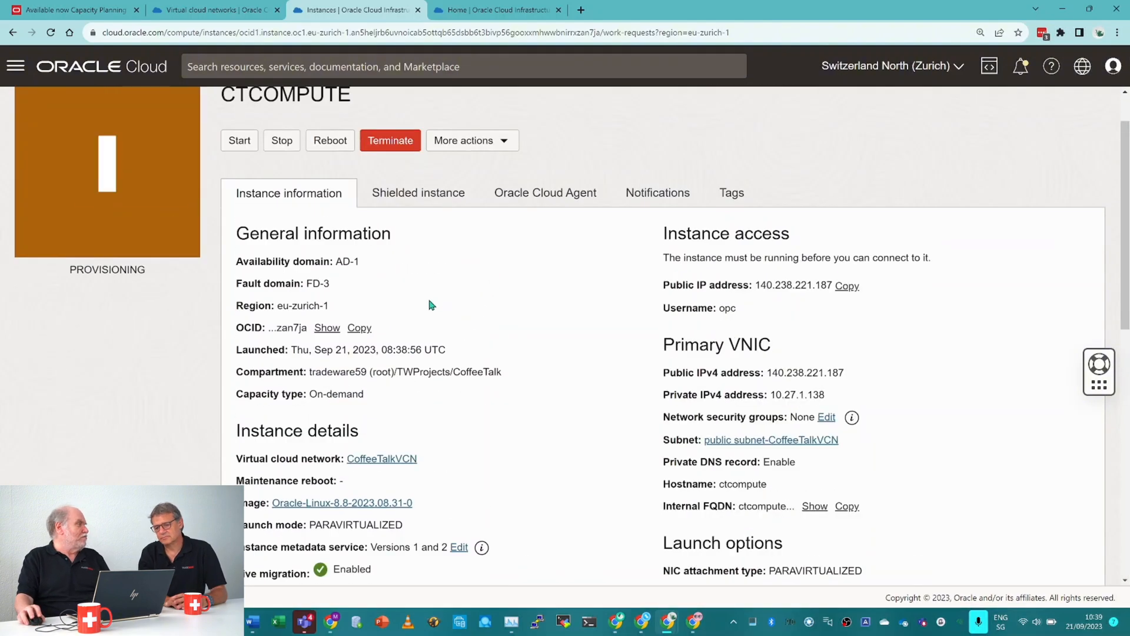
pyautogui.scroll(1, 431, 304)
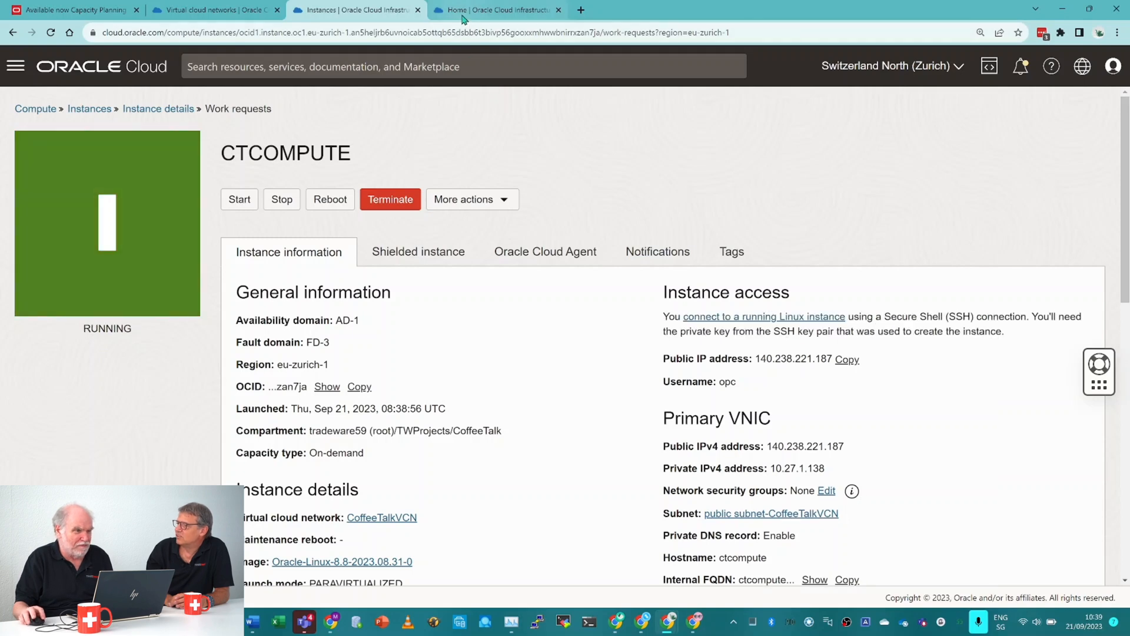
# Open the Marketplace's All Applications listing in the other Oracle Cloud browser session and examine the featured applications.
pyautogui.click(463, 17)
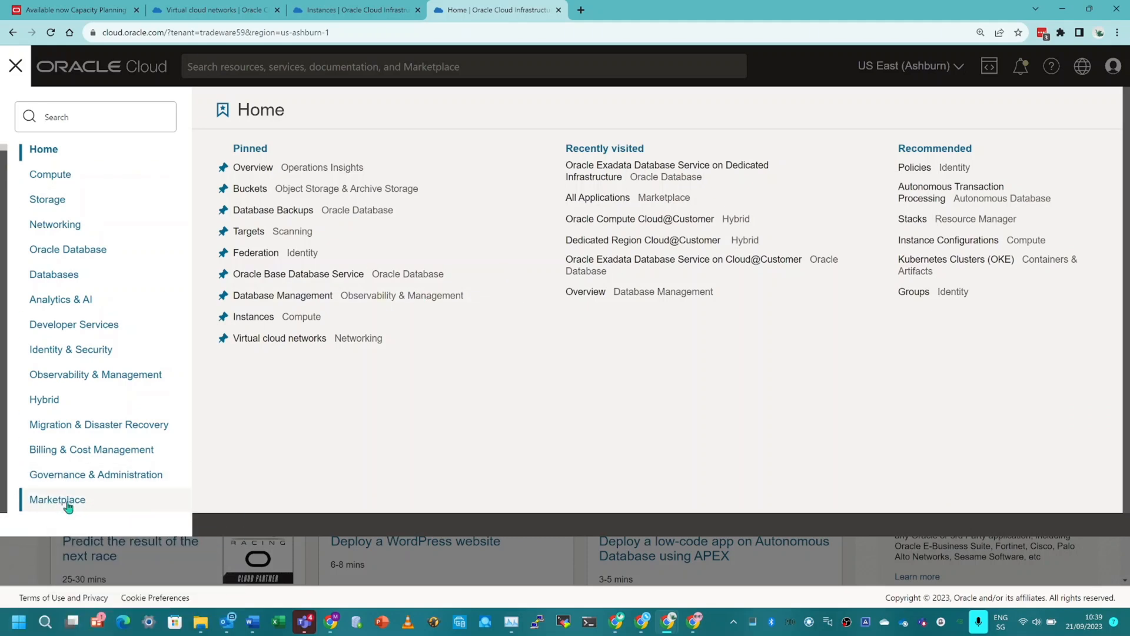
pyautogui.click(69, 506)
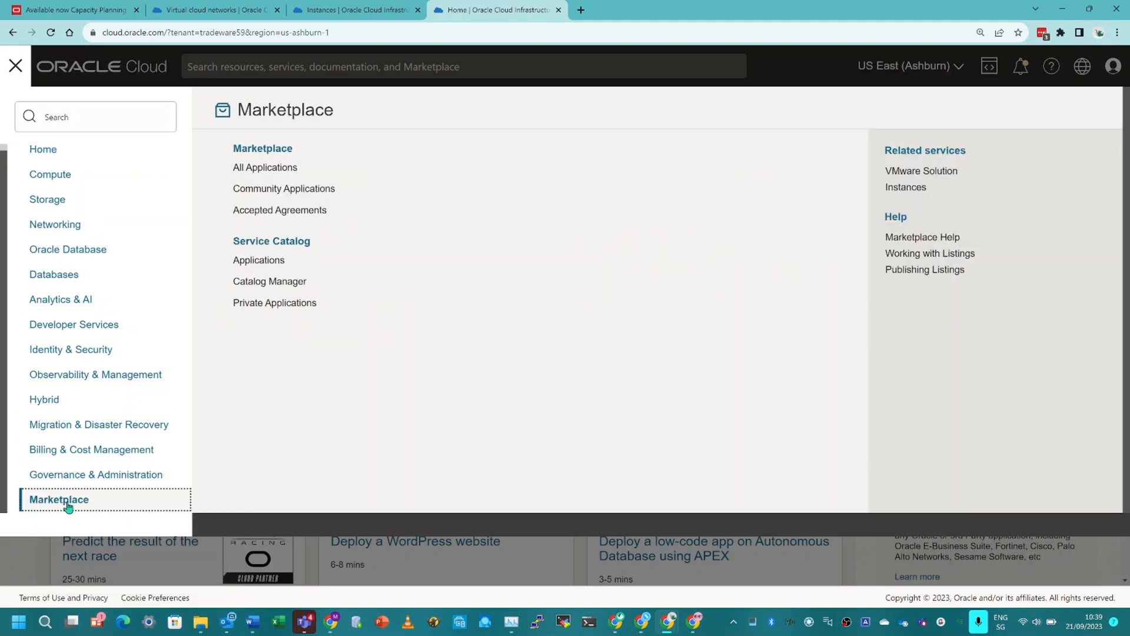
pyautogui.click(271, 172)
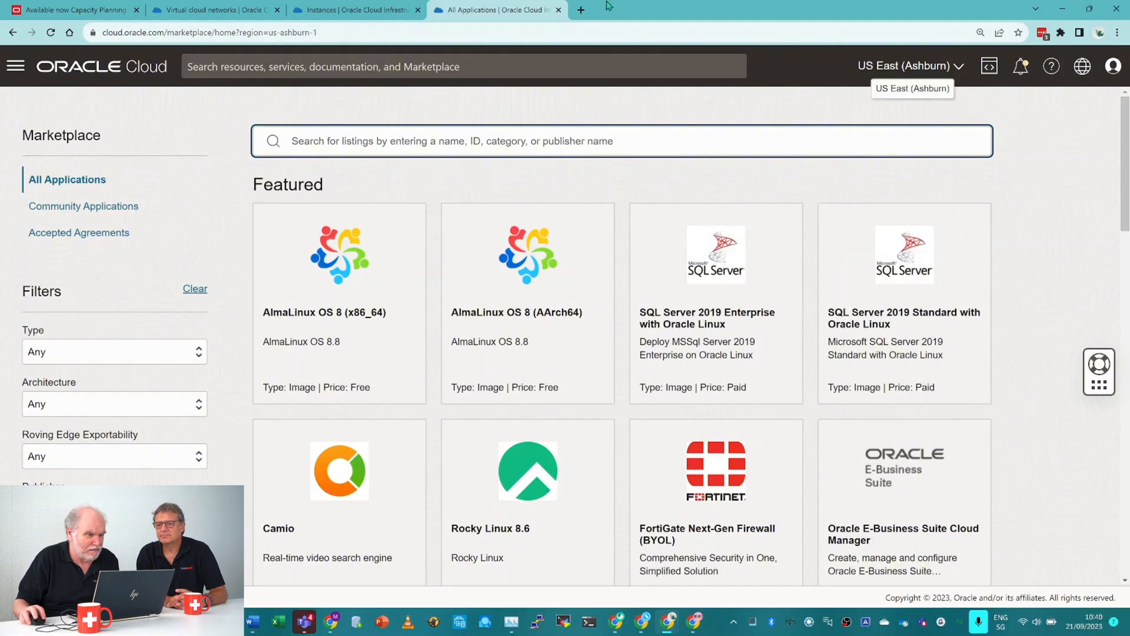
# Return to the CTCOMPUTE instance page and review its instance details, shape configuration and access information.
pyautogui.click(353, 10)
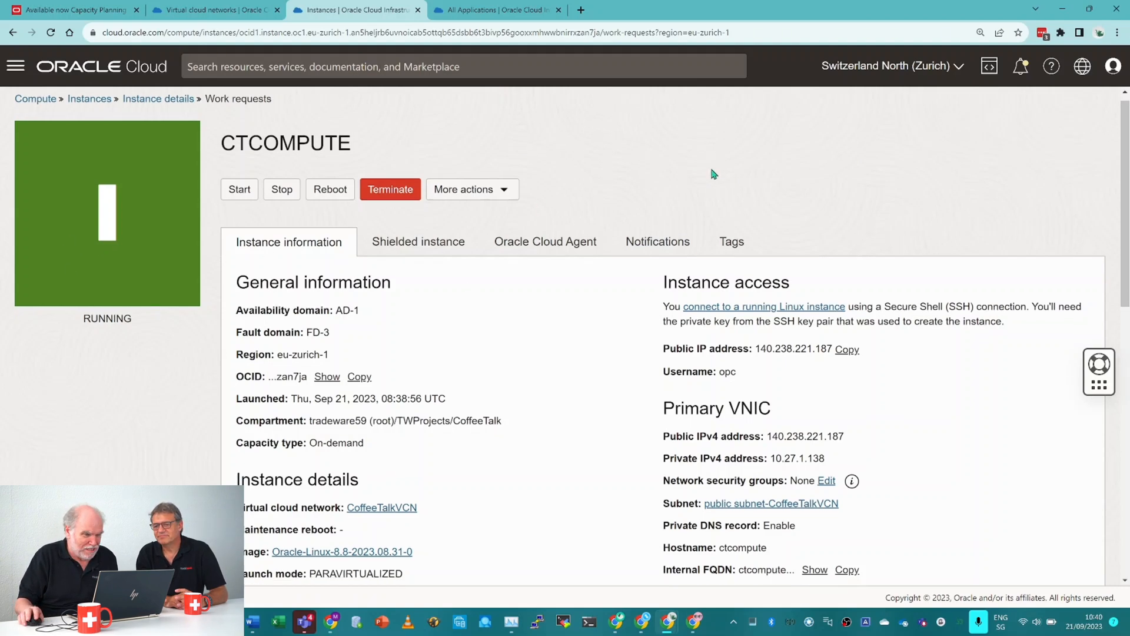
pyautogui.scroll(-2, 712, 171)
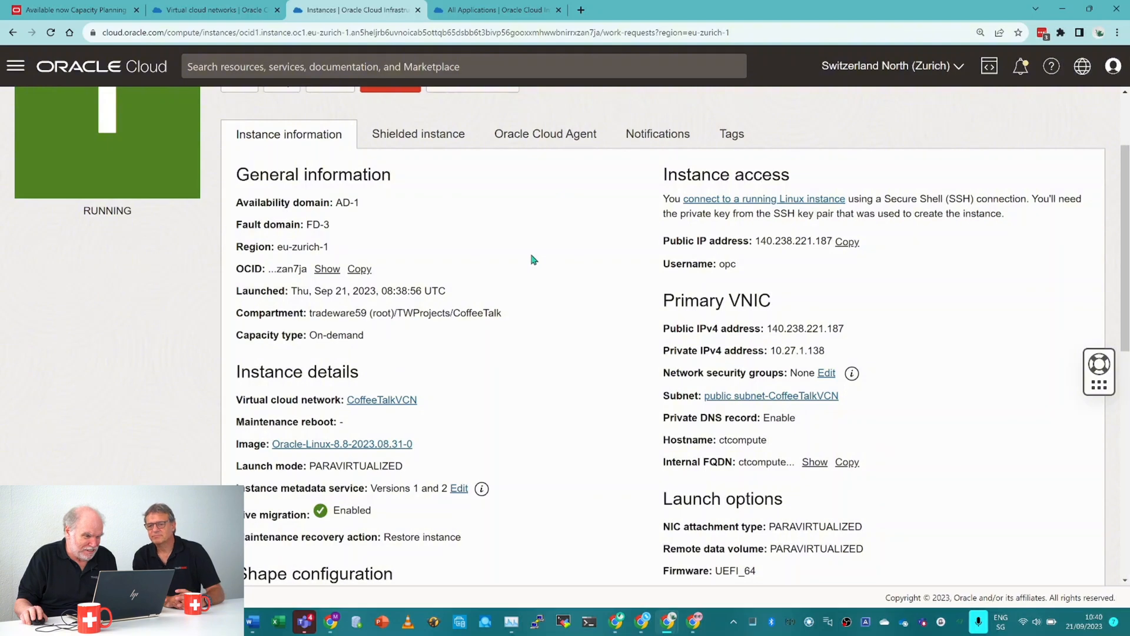
pyautogui.scroll(-2, 534, 260)
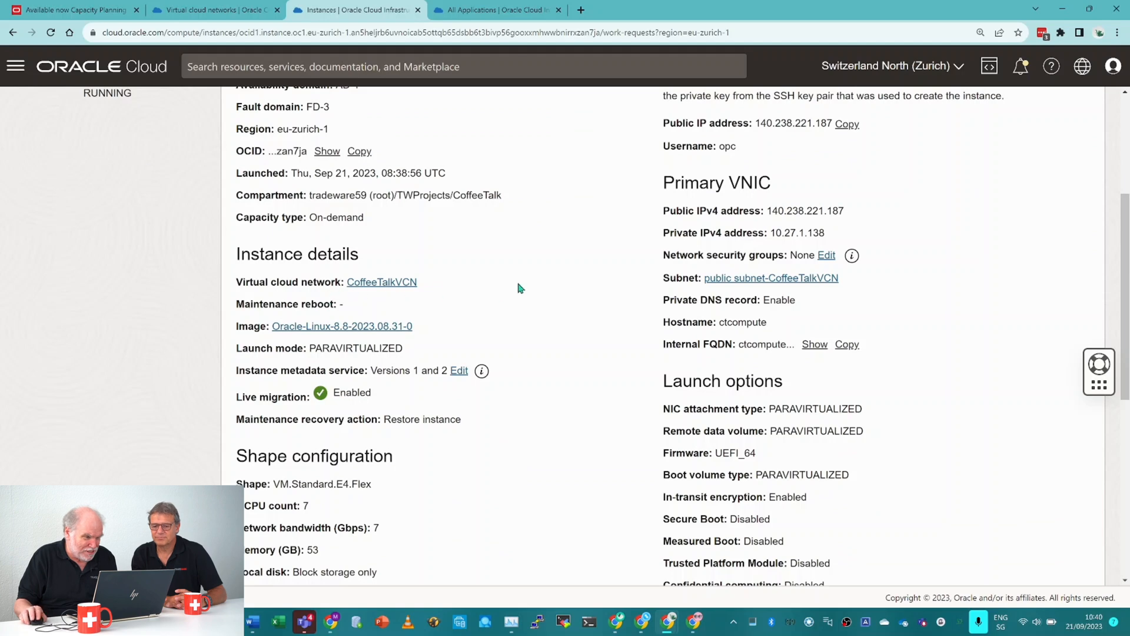
pyautogui.scroll(-2, 521, 289)
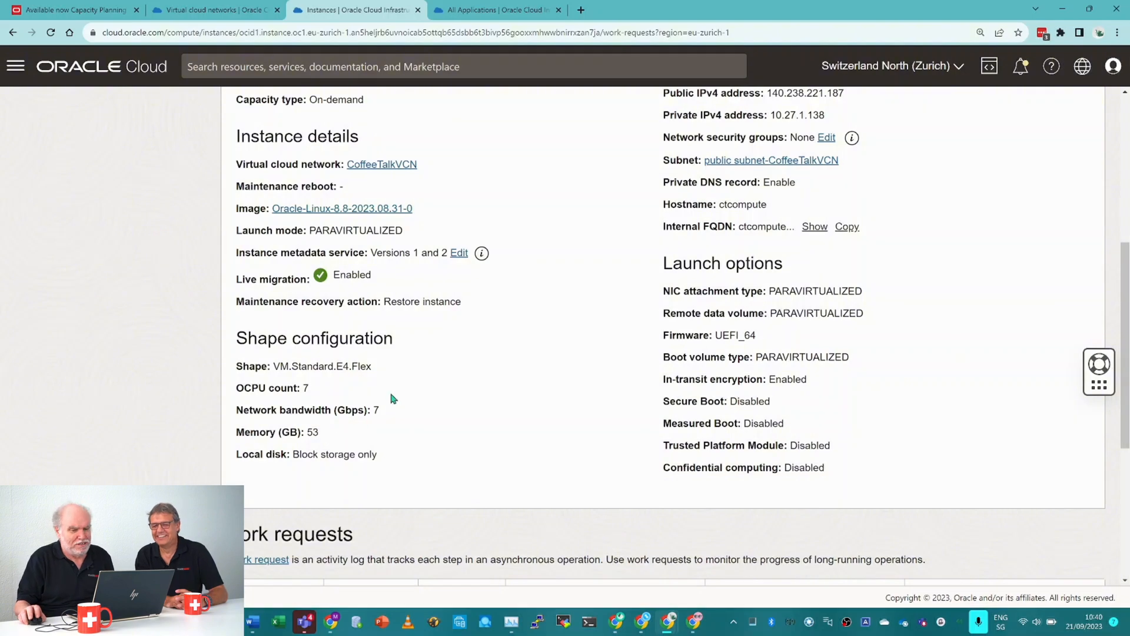
pyautogui.scroll(5, 471, 375)
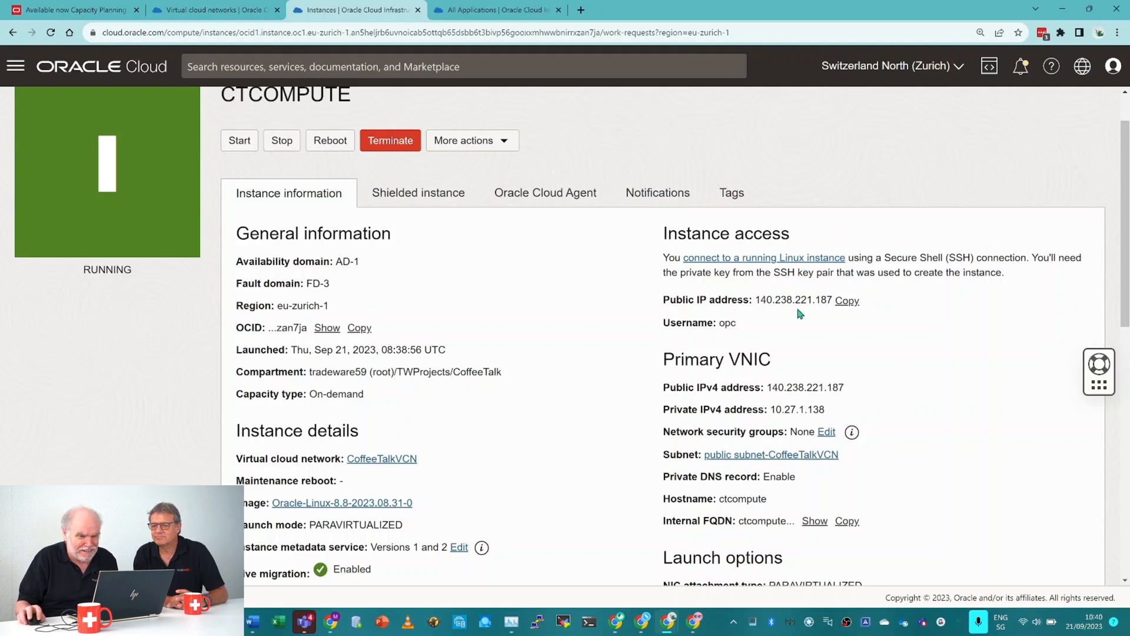
# Copy the instance's public IP address, switch to PuTTY and connect to it with the saved coffetalksvc session, accepting the server's host key.
pyautogui.click(847, 302)
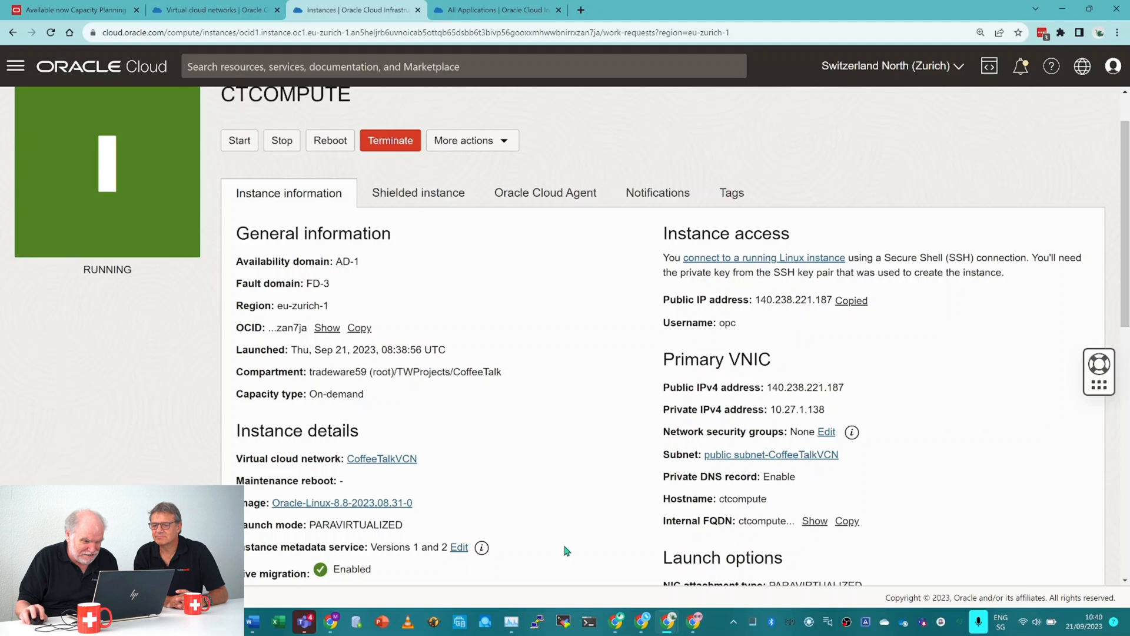
pyautogui.click(537, 622)
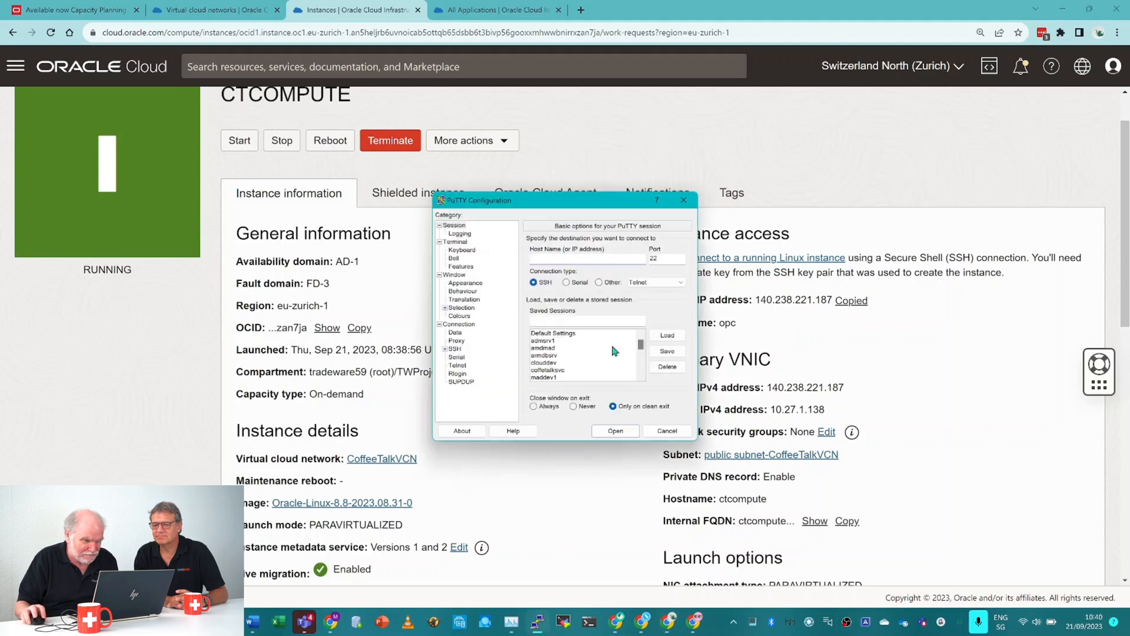
pyautogui.click(564, 370)
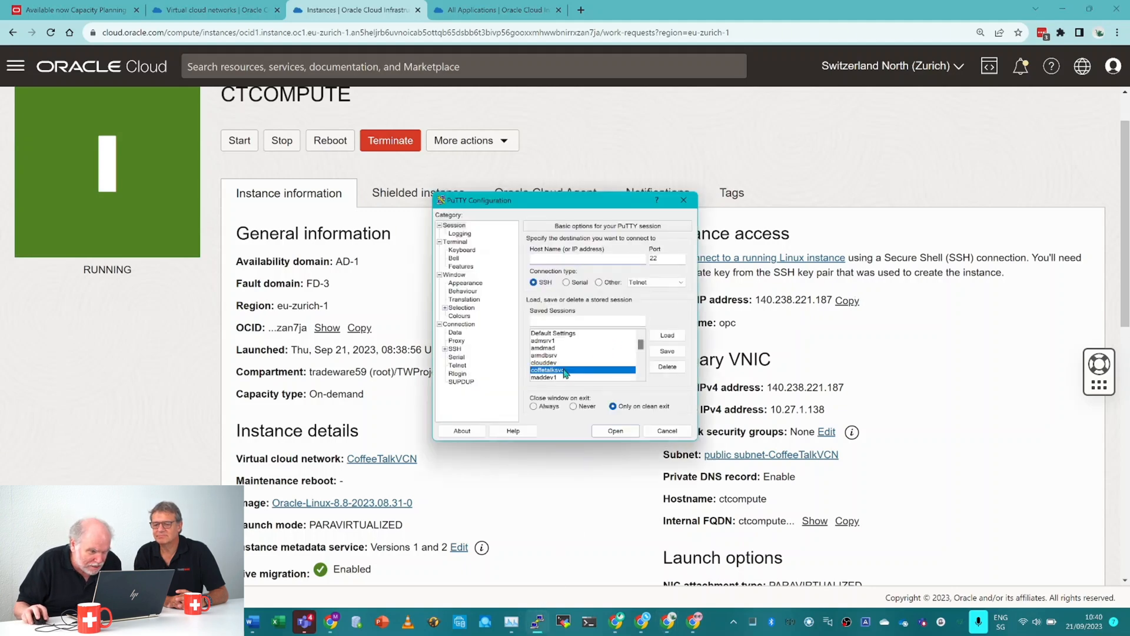
pyautogui.click(667, 334)
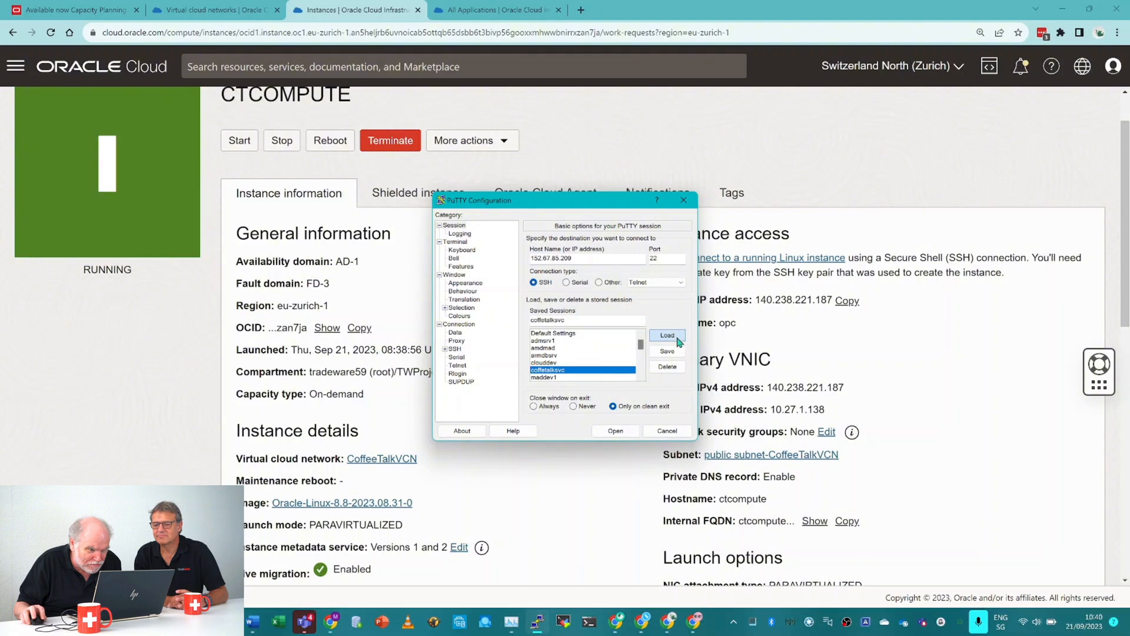
pyautogui.doubleClick(594, 254)
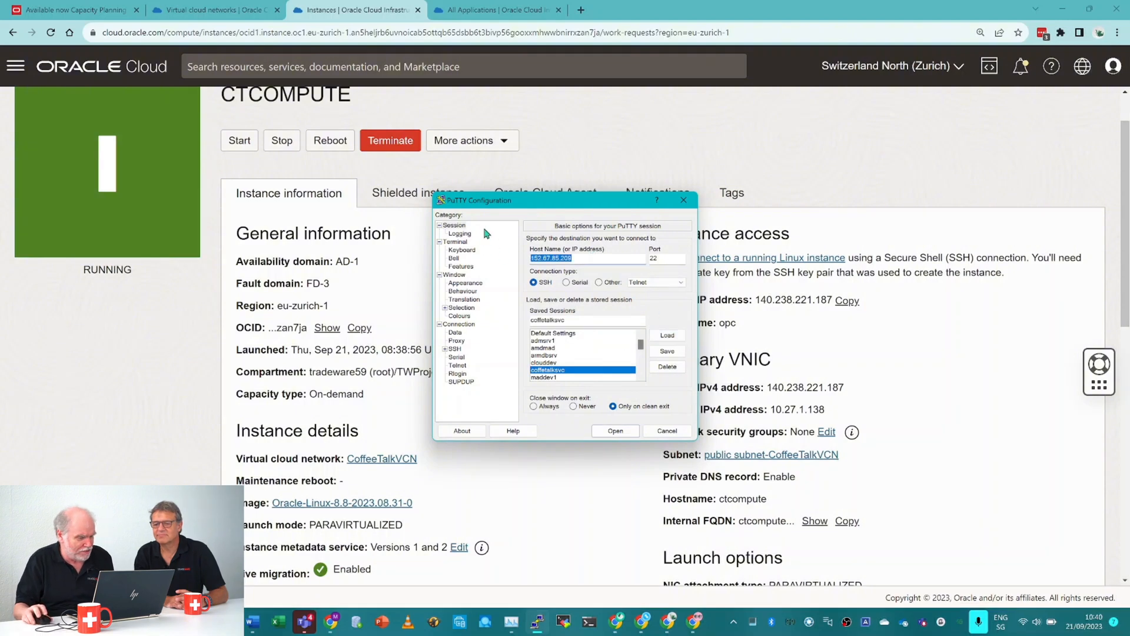
pyautogui.hotkey('ctrl', 'v')
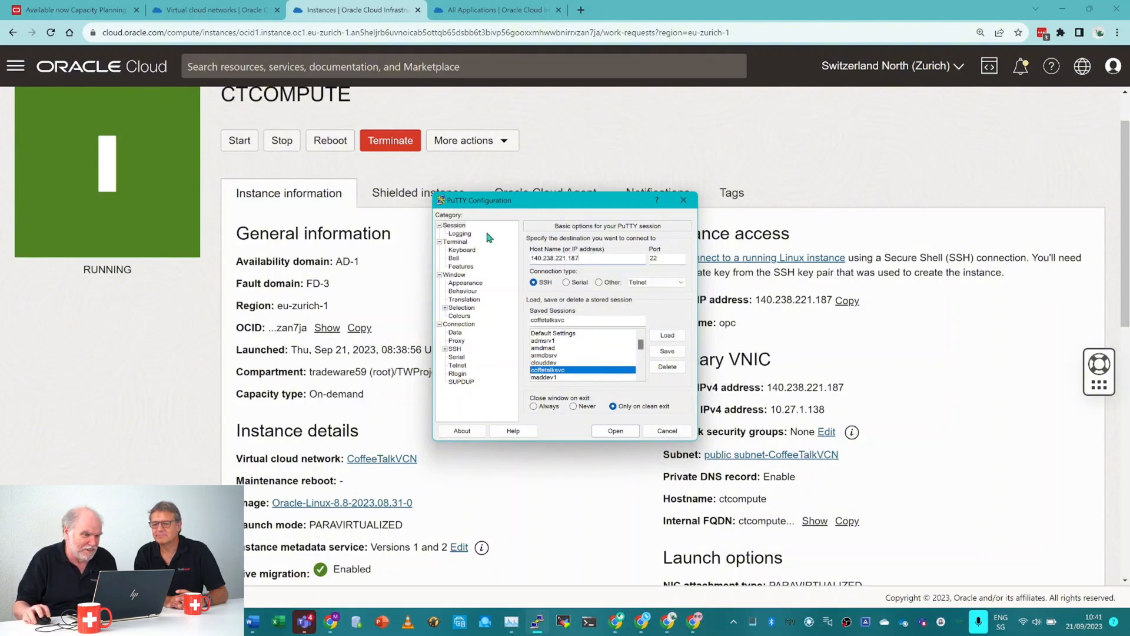
pyautogui.click(615, 431)
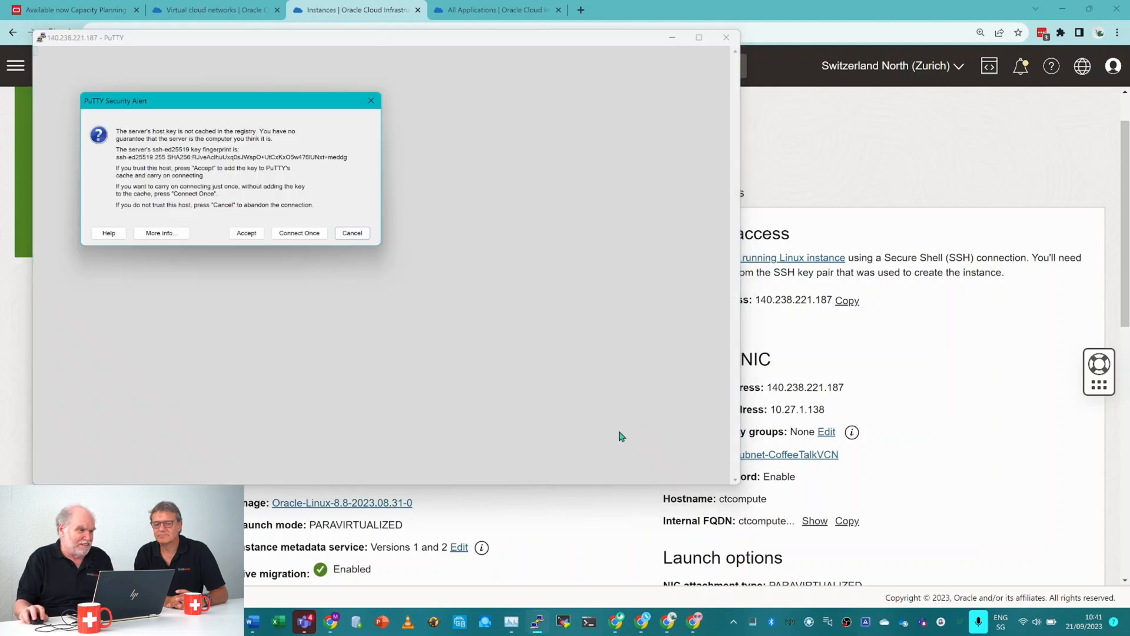
pyautogui.click(250, 232)
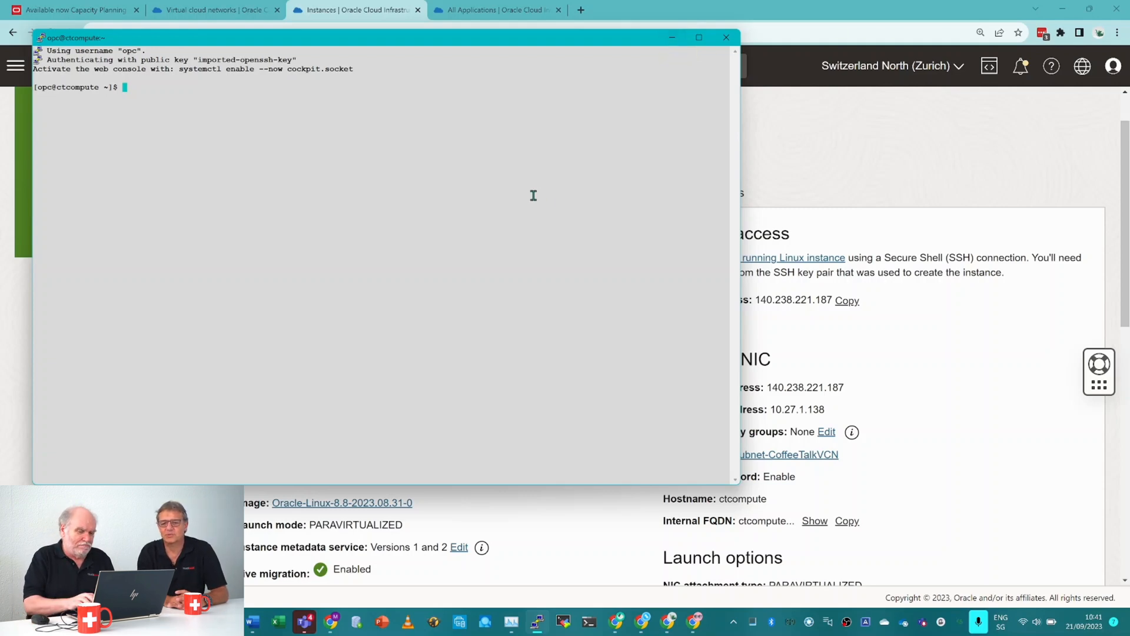
# Inspect the instance's files, disk usage and processor details with ls, df and lscpu, and minimise the terminal.
pyautogui.write('ls')
pyautogui.press('Return')
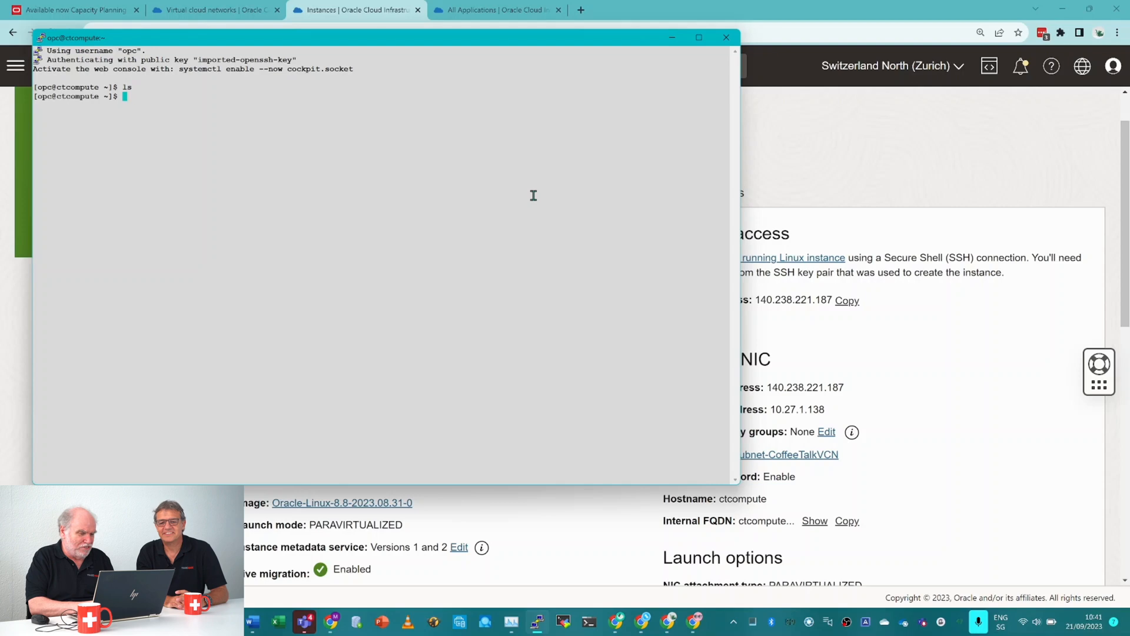
pyautogui.write('df')
pyautogui.press('Return')
pyautogui.write('lscpu')
pyautogui.press('Return')
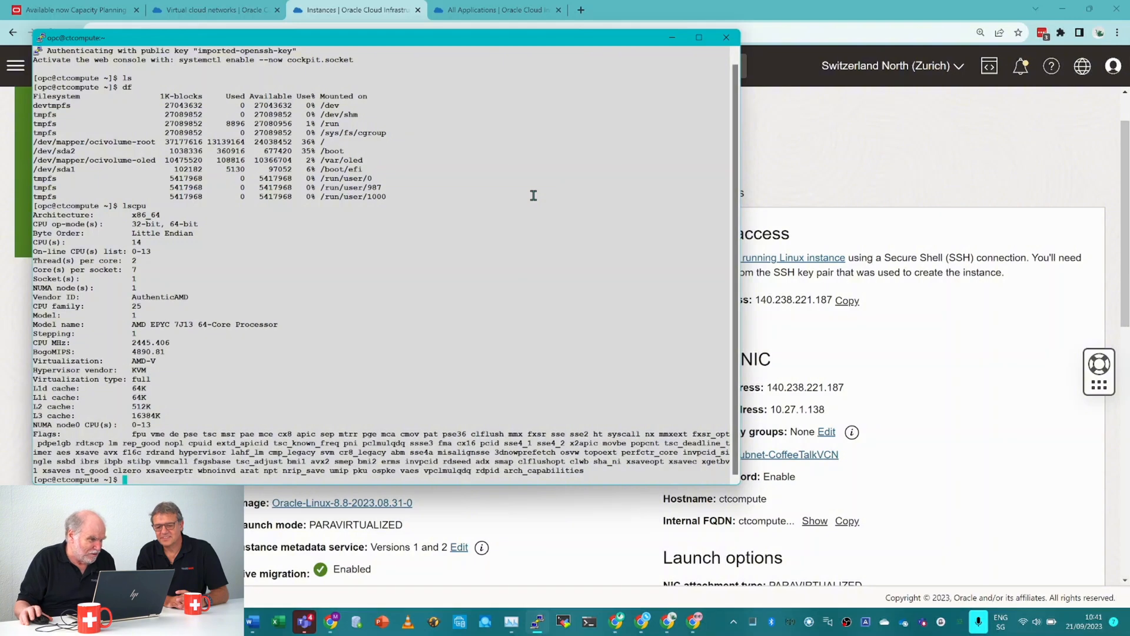
pyautogui.click(674, 42)
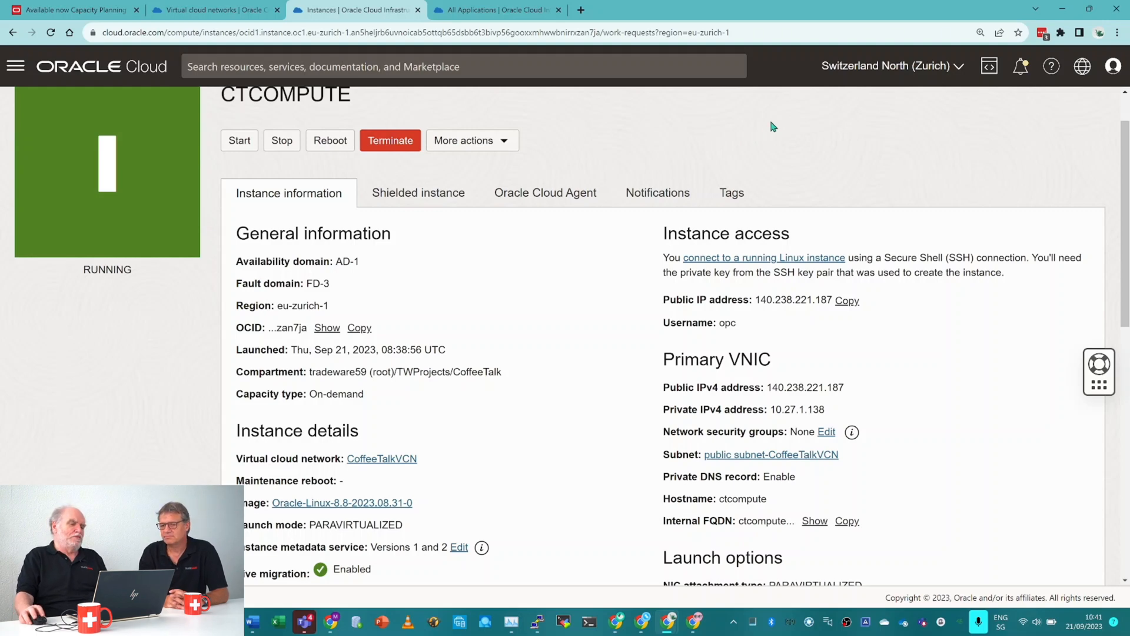
# Edit the CTCOMPUTE instance's VM.Standard.E4.Flex shape to 8 OCPUs and 64 GB of memory, and save the changes.
pyautogui.click(481, 143)
pyautogui.click(480, 174)
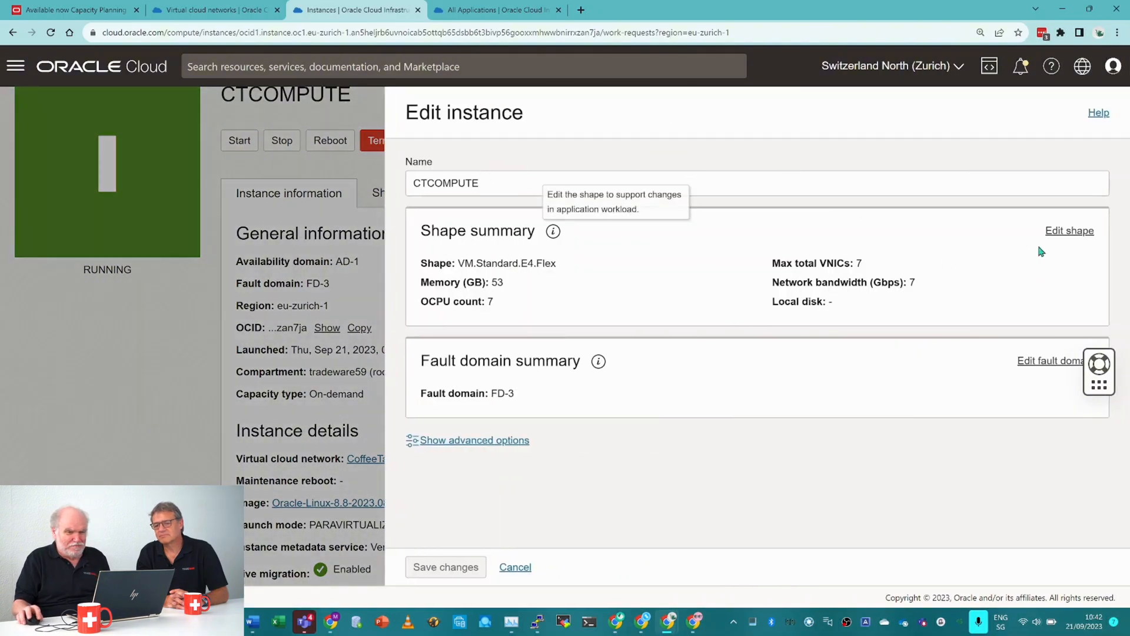
pyautogui.click(1075, 236)
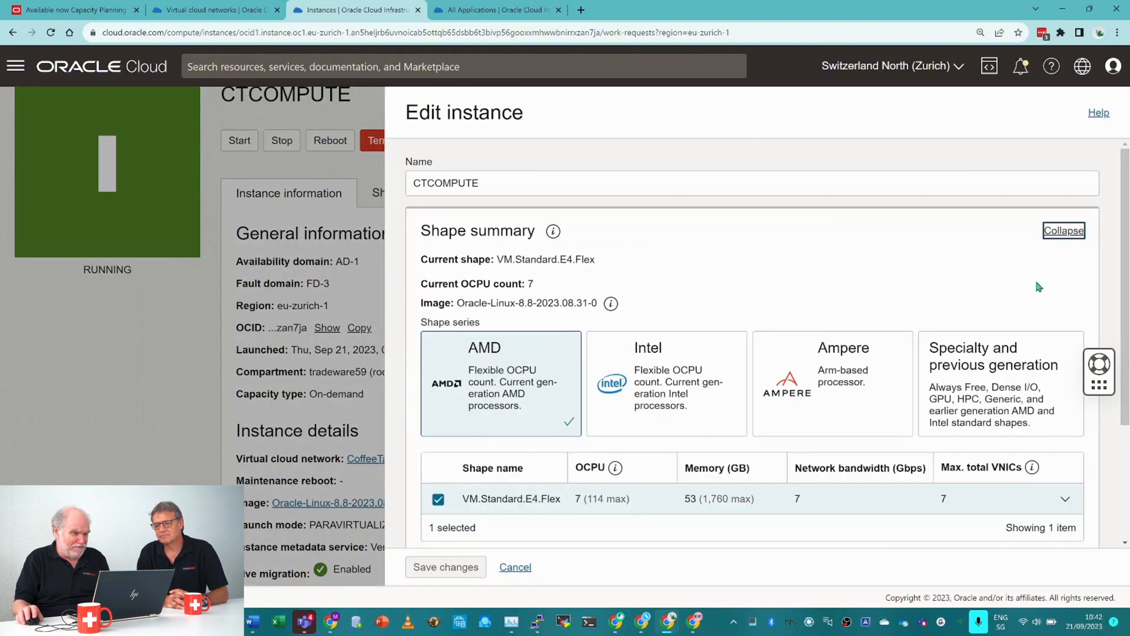
pyautogui.scroll(-3, 1038, 286)
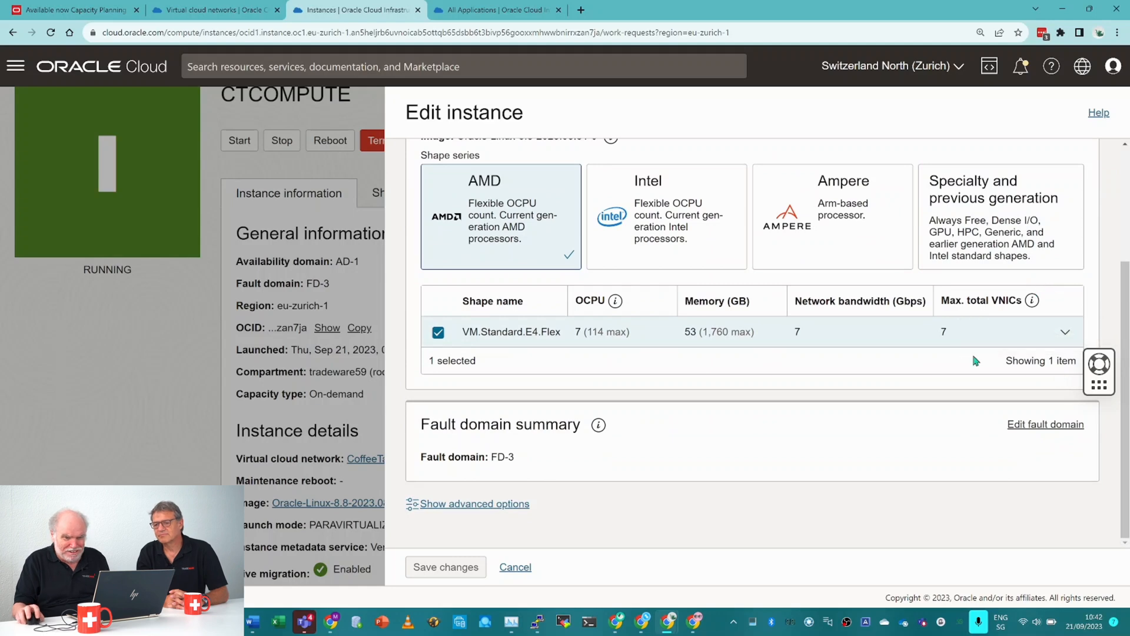
pyautogui.click(1063, 332)
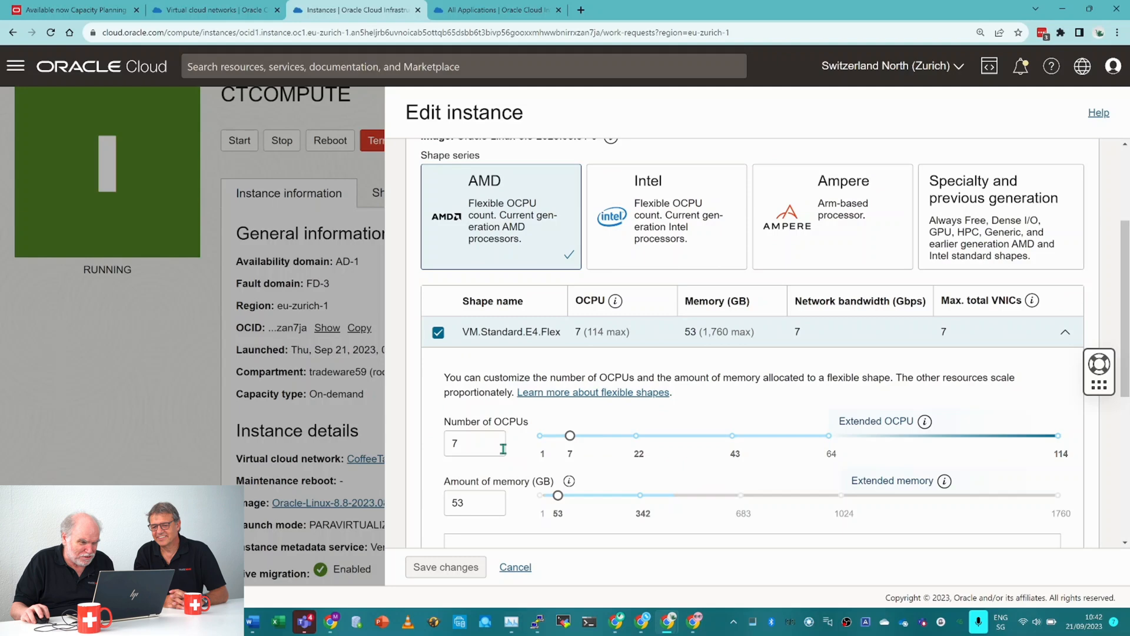
pyautogui.click(493, 439)
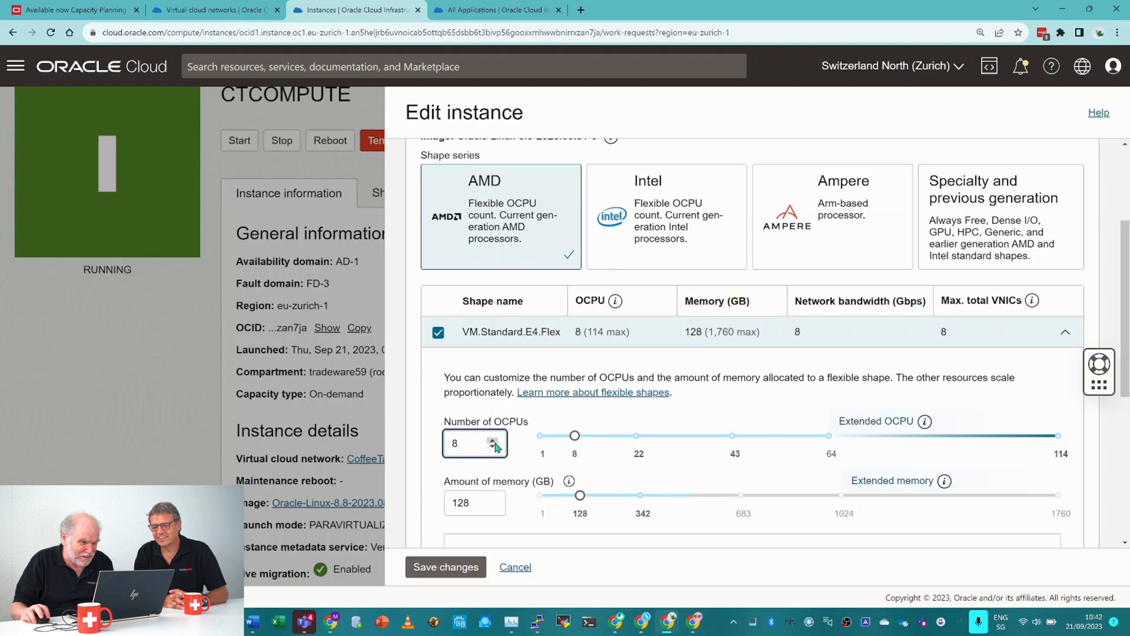
pyautogui.press('Tab')
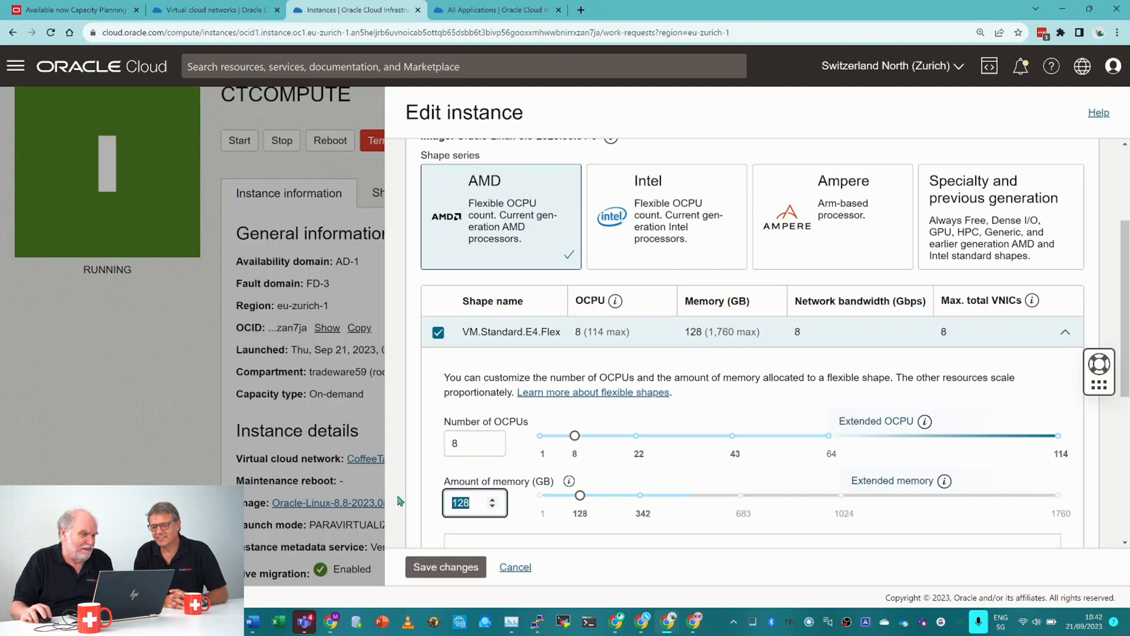
pyautogui.write('64')
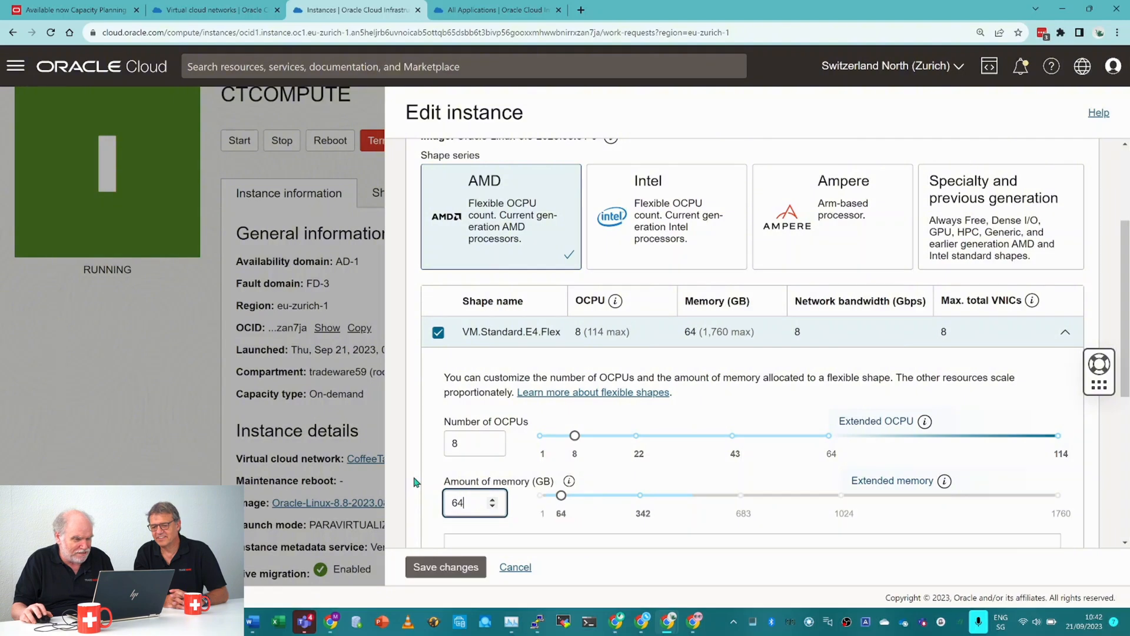
pyautogui.press('Tab')
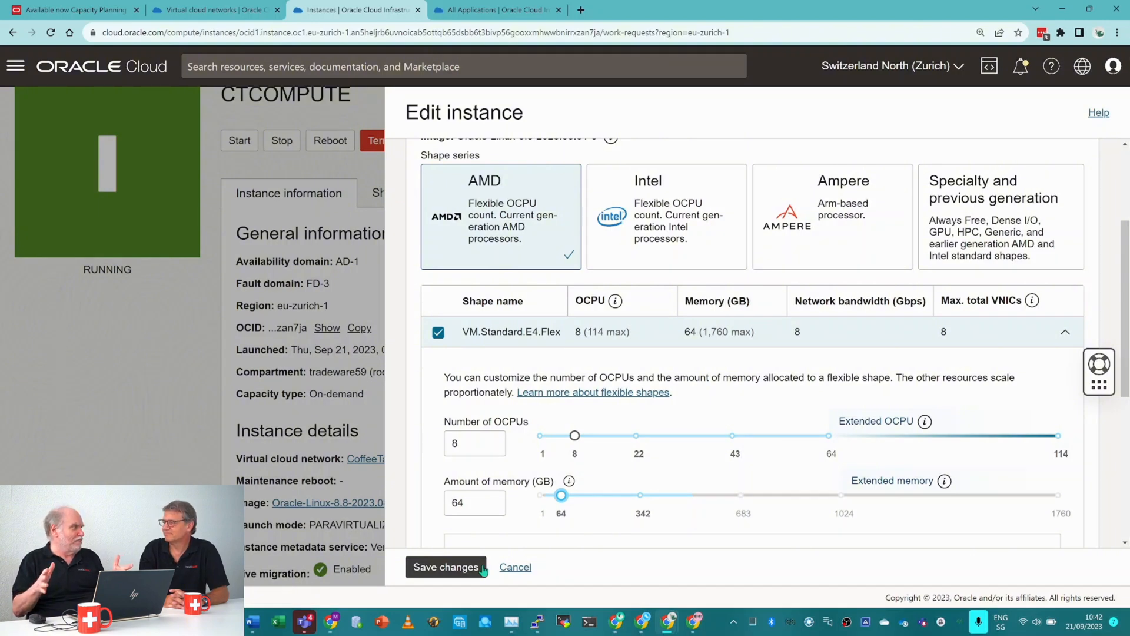
pyautogui.click(482, 568)
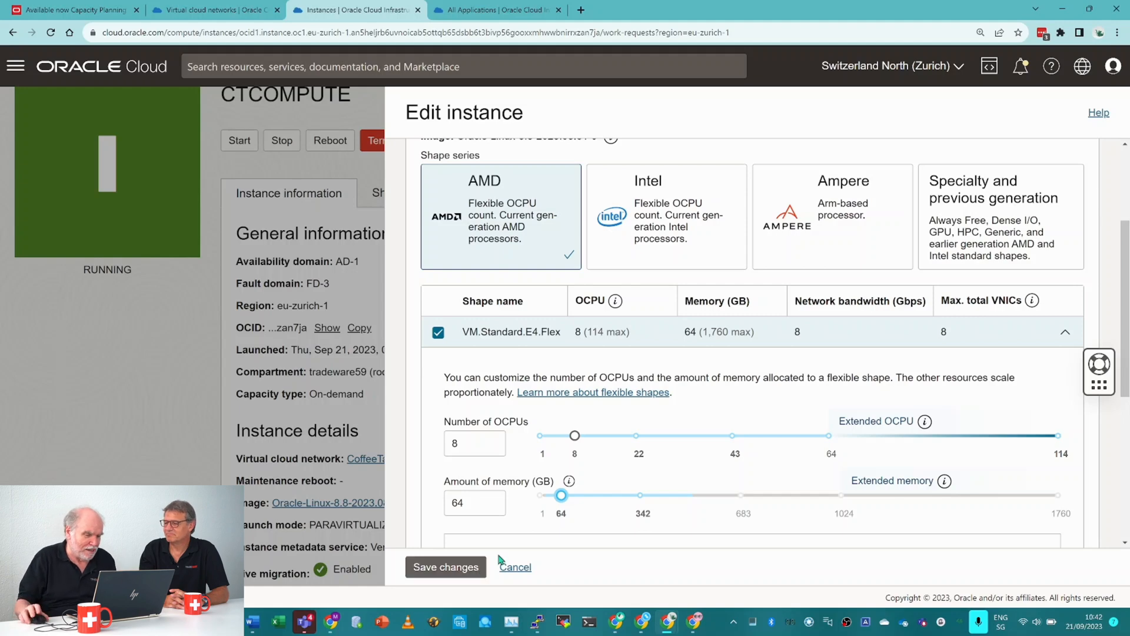